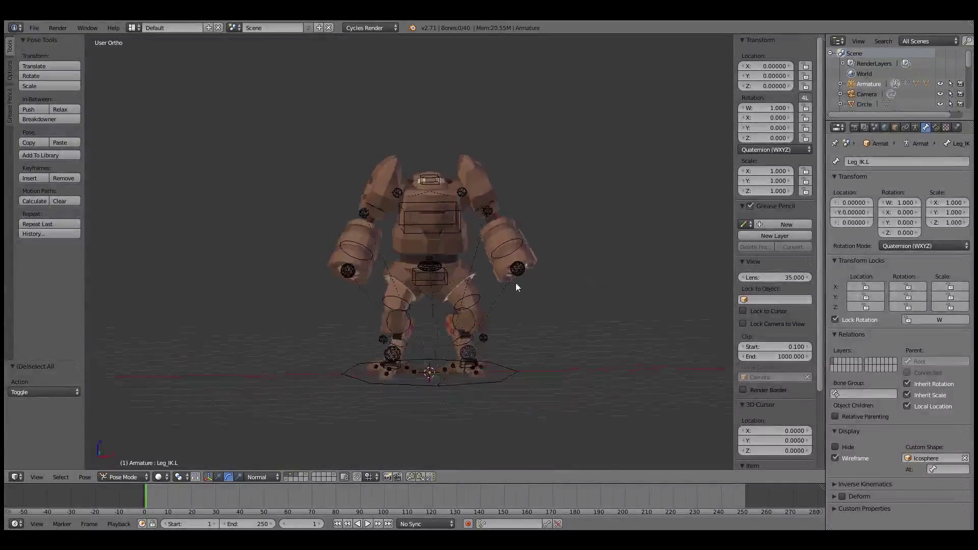
Move the left arm IK control Arm_IK.L to a new position, adjusting it twice
{"action": "middle_click_drag", "start_coordinate": [515, 287], "coordinate": [56, 300]}
{"action": "right_click", "coordinate": [516, 275]}
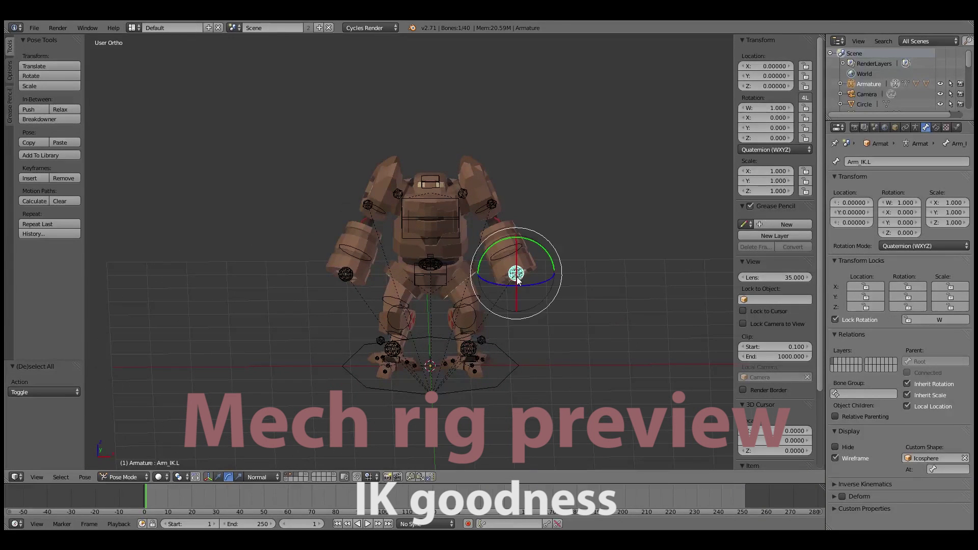
{"action": "scroll", "coordinate": [527, 289], "scroll_direction": "up", "scroll_amount": 1}
{"action": "key", "text": "g"}
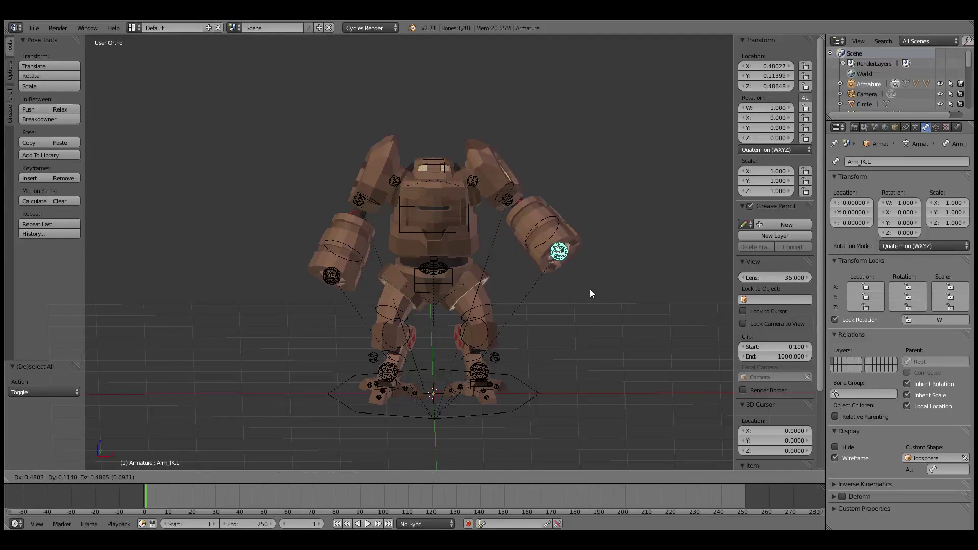
{"action": "left_click", "coordinate": [590, 289]}
{"action": "middle_click_drag", "start_coordinate": [590, 289], "coordinate": [497, 318]}
{"action": "key", "text": "g"}
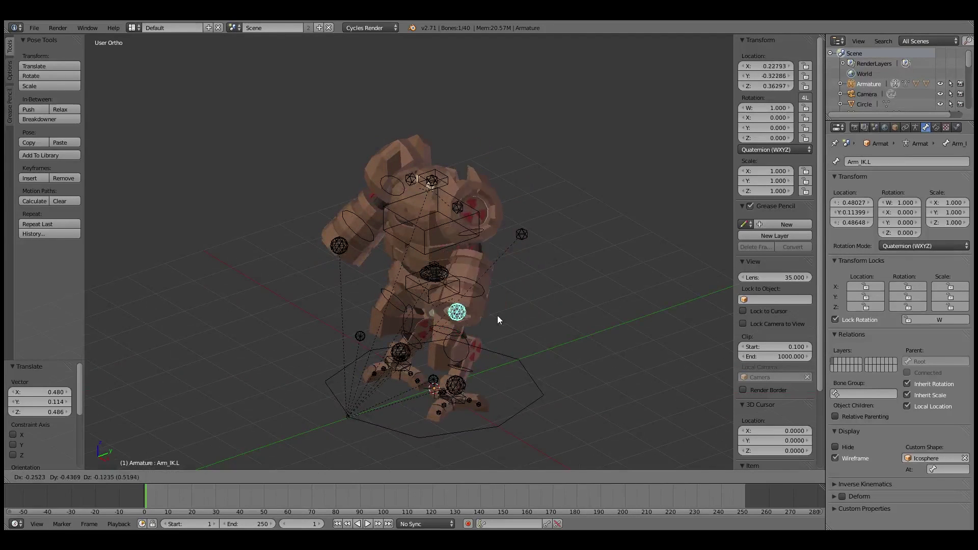
{"action": "left_click", "coordinate": [516, 311]}
Bend the left forearm Arm_Lower.L, then test-rotate Arm_Upper.L and cancel it
{"action": "right_click", "coordinate": [503, 284]}
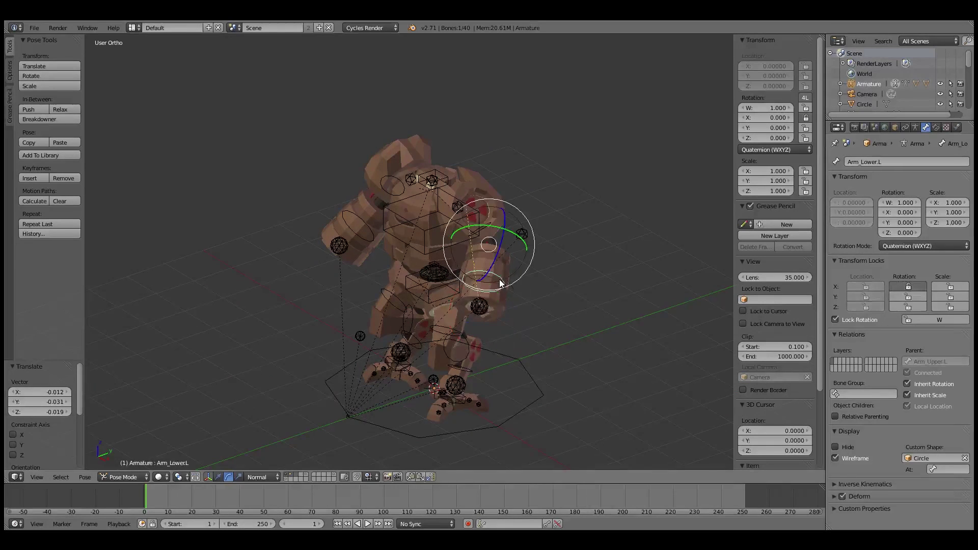
{"action": "middle_click_drag", "start_coordinate": [502, 284], "coordinate": [576, 258]}
{"action": "key", "text": "r"}
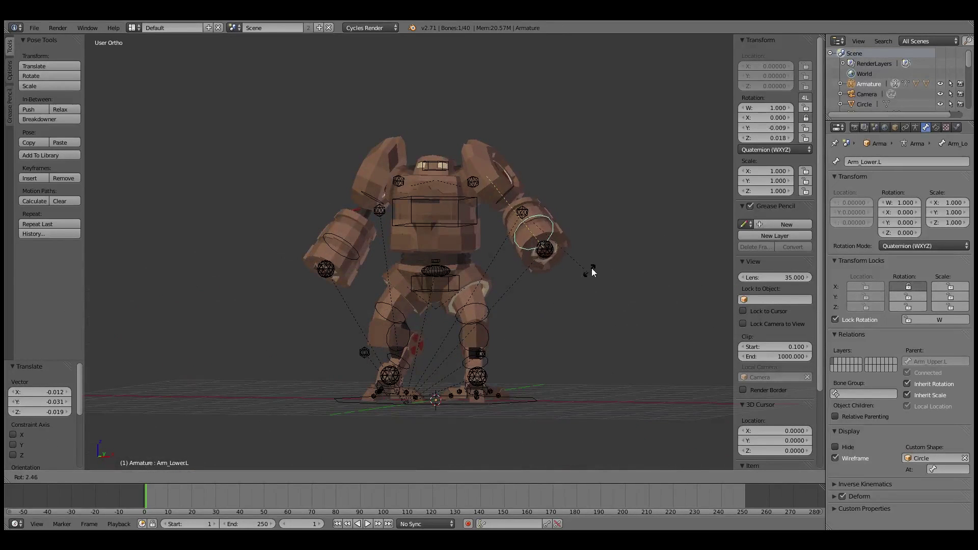
{"action": "left_click", "coordinate": [580, 280]}
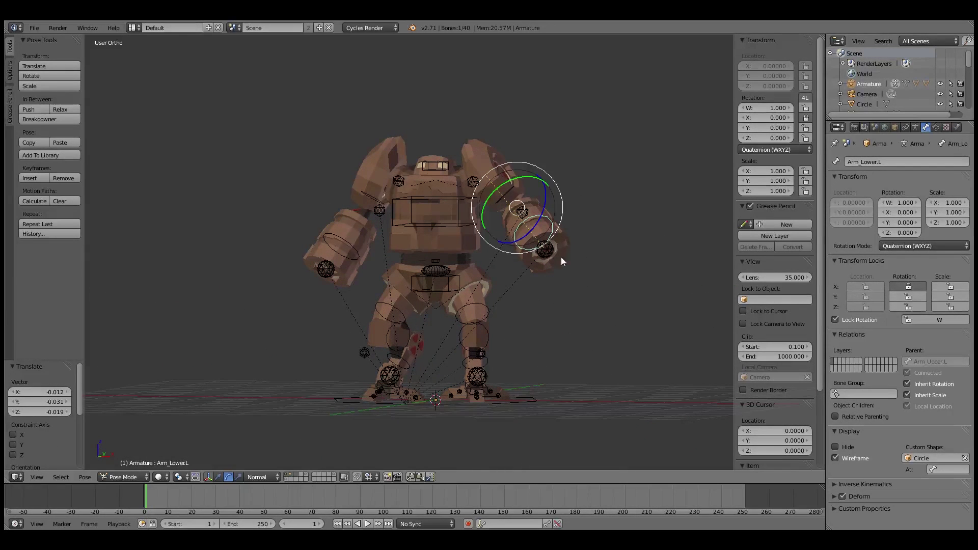
{"action": "right_click", "coordinate": [507, 193]}
{"action": "middle_click_drag", "start_coordinate": [526, 205], "coordinate": [503, 252]}
{"action": "key", "text": "r"}
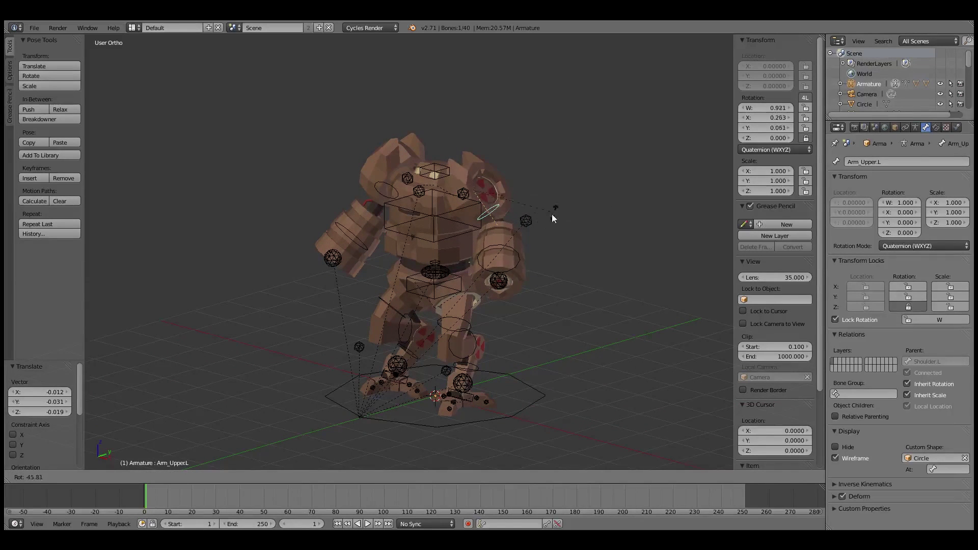
{"action": "key", "text": "Escape"}
Test-move the left arm pole target and cancel, then start rotating Shoulder.L
{"action": "right_click", "coordinate": [528, 223]}
{"action": "middle_click_drag", "start_coordinate": [529, 222], "coordinate": [555, 220]}
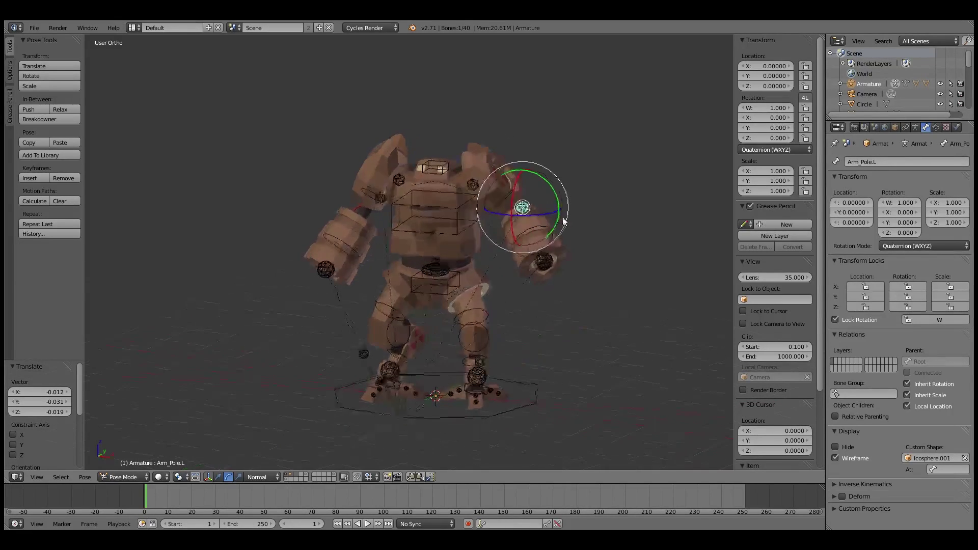
{"action": "key", "text": "g"}
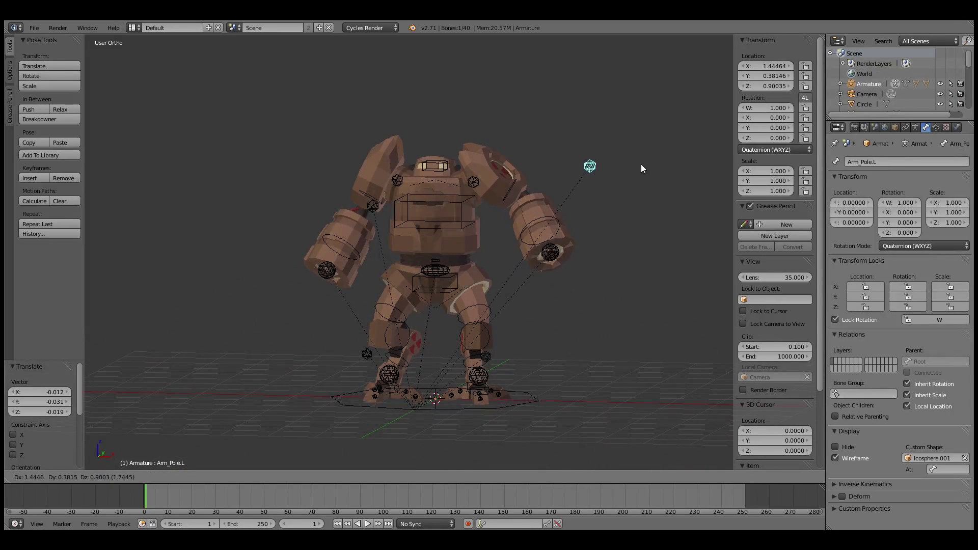
{"action": "key", "text": "Escape"}
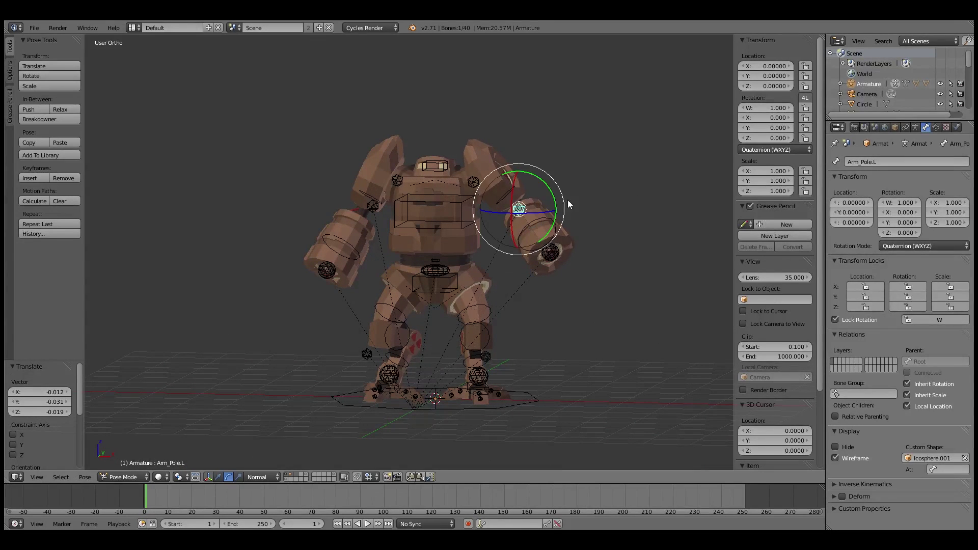
{"action": "right_click", "coordinate": [484, 183]}
{"action": "middle_click_drag", "start_coordinate": [489, 187], "coordinate": [507, 199]}
{"action": "key", "text": "r"}
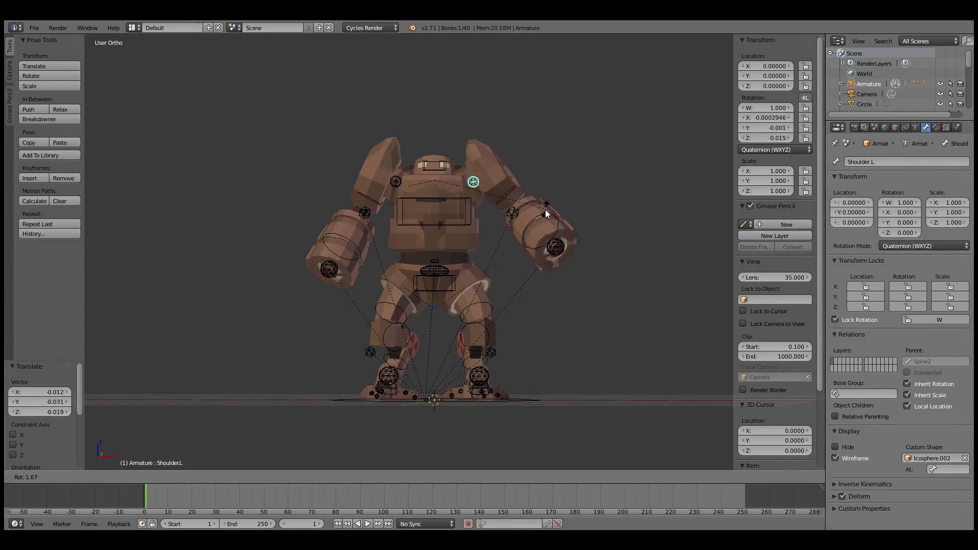
Rotate Shoulder.L, then twist it about the global Z axis by about 24°
{"action": "left_click", "coordinate": [535, 190]}
{"action": "middle_click_drag", "start_coordinate": [536, 190], "coordinate": [544, 312]}
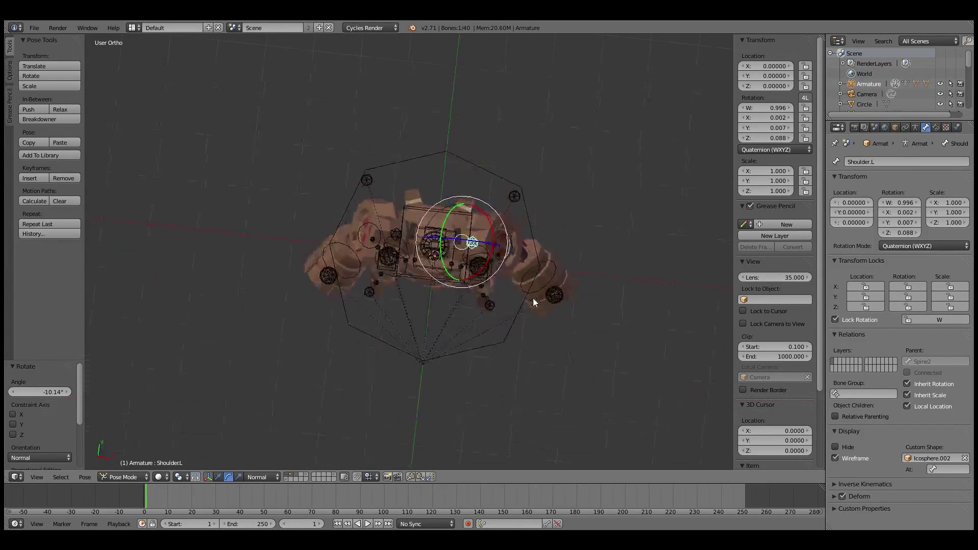
{"action": "key", "text": "r"}
{"action": "key", "text": "z"}
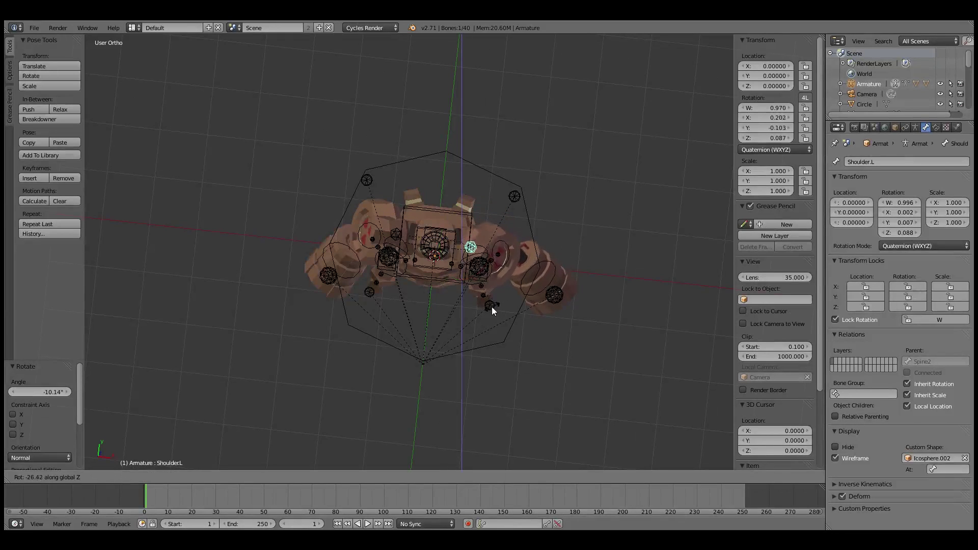
{"action": "left_click", "coordinate": [540, 263]}
{"action": "mouse_move", "coordinate": [540, 262]}
{"action": "middle_mouse_down"}
{"action": "mouse_move", "coordinate": [629, 186]}
{"action": "mouse_move", "coordinate": [610, 179]}
{"action": "middle_mouse_up"}
Deselect all, then freely trackball-rotate the Head bone and cancel back to neutral
{"action": "key", "text": "a"}
{"action": "middle_click_drag", "start_coordinate": [602, 233], "coordinate": [493, 209]}
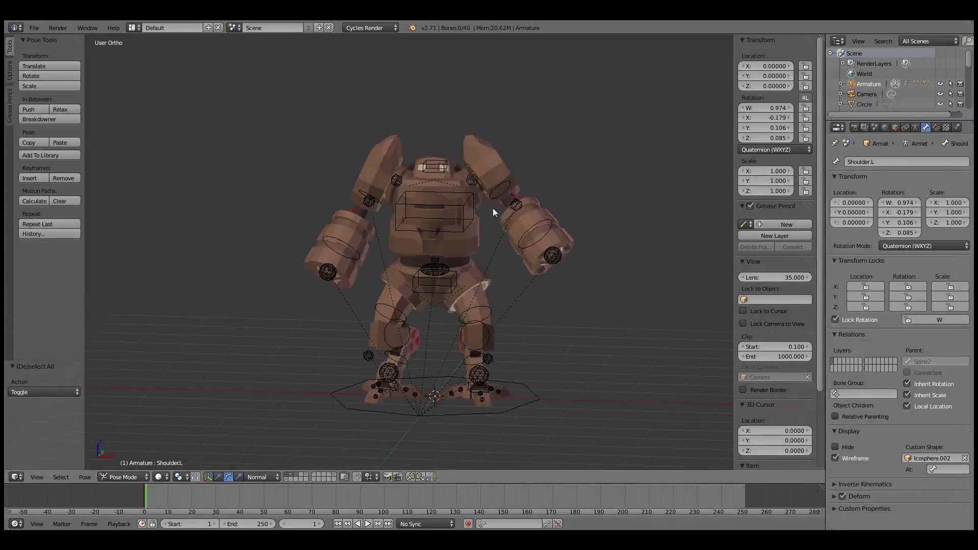
{"action": "right_click", "coordinate": [443, 173]}
{"action": "scroll", "coordinate": [452, 188], "scroll_direction": "up", "scroll_amount": 3}
{"action": "left_click", "coordinate": [219, 477]}
{"action": "key", "text": "r"}
{"action": "key", "text": "r"}
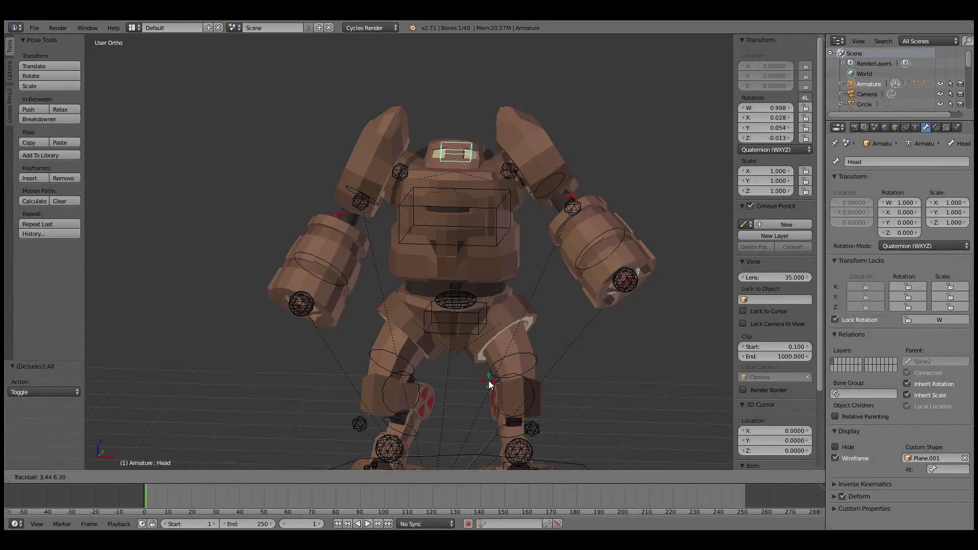
{"action": "right_click", "coordinate": [484, 377]}
Lean the chest by rotating the Spine2 bone twice
{"action": "right_click", "coordinate": [505, 241]}
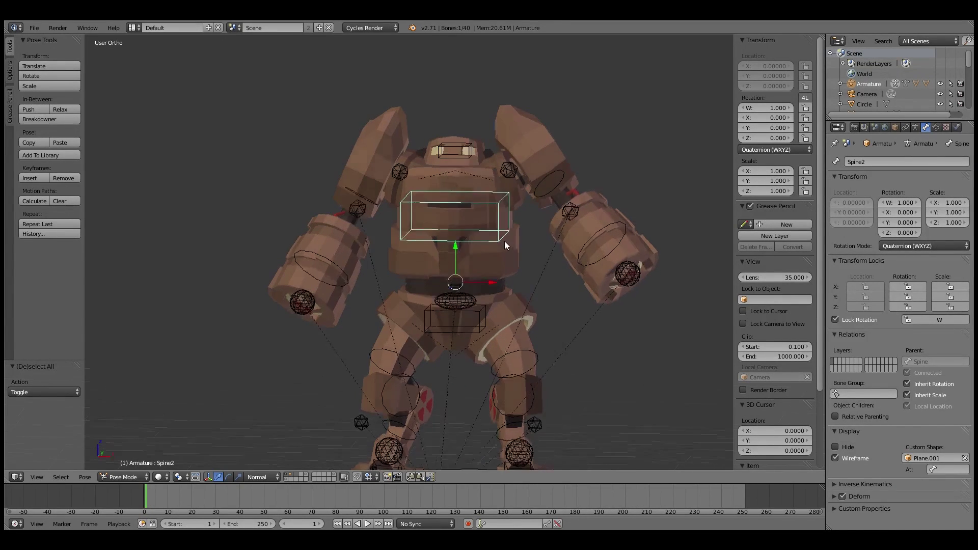
{"action": "key", "text": "r"}
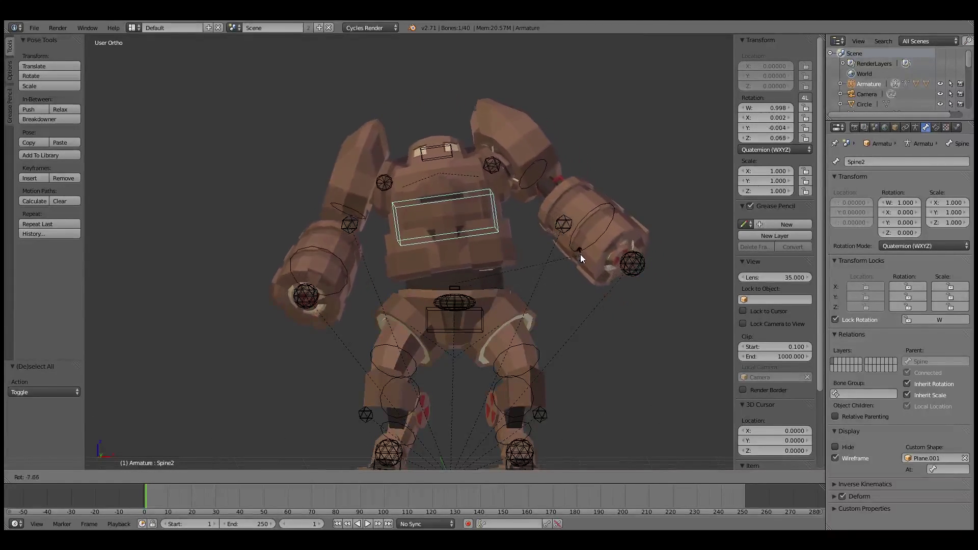
{"action": "left_click", "coordinate": [584, 261]}
{"action": "middle_click_drag", "start_coordinate": [584, 260], "coordinate": [483, 260]}
{"action": "key", "text": "r"}
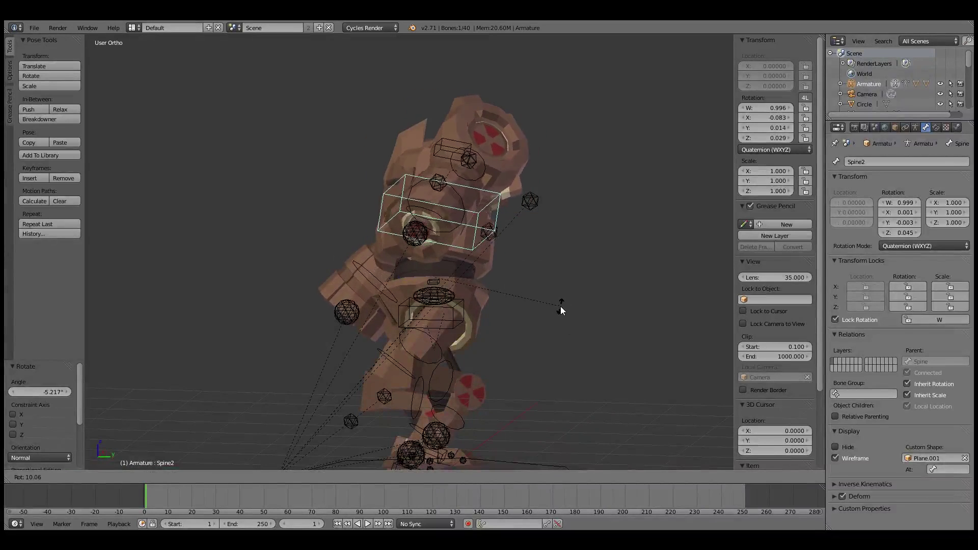
{"action": "left_click", "coordinate": [556, 284]}
{"action": "mouse_move", "coordinate": [524, 278]}
{"action": "middle_mouse_down"}
{"action": "mouse_move", "coordinate": [596, 287]}
{"action": "mouse_move", "coordinate": [498, 253]}
{"action": "middle_mouse_up"}
Turn the Hips bone slightly
{"action": "right_click", "coordinate": [496, 256]}
{"action": "key", "text": "r"}
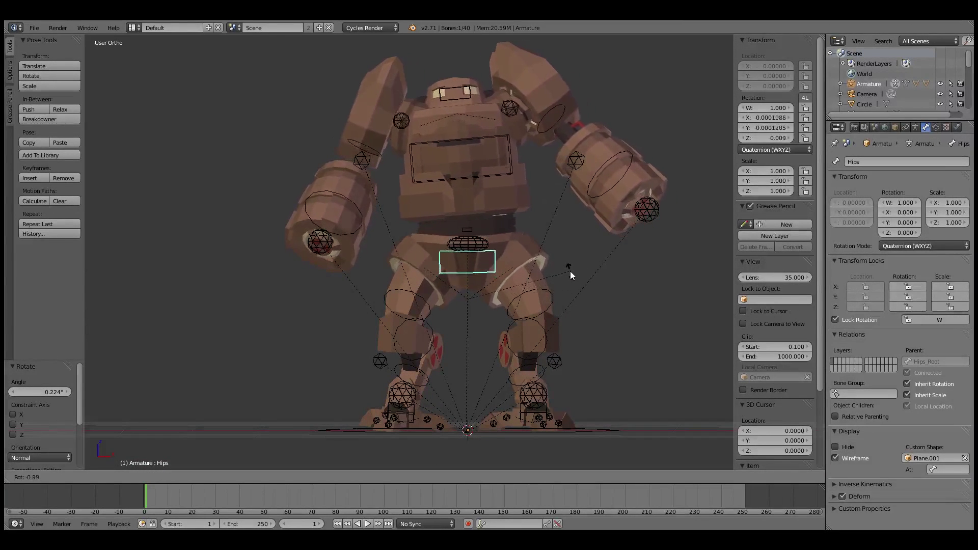
{"action": "left_click", "coordinate": [569, 267]}
Rotate the Spine bone slightly
{"action": "right_click", "coordinate": [466, 228]}
{"action": "key", "text": "r"}
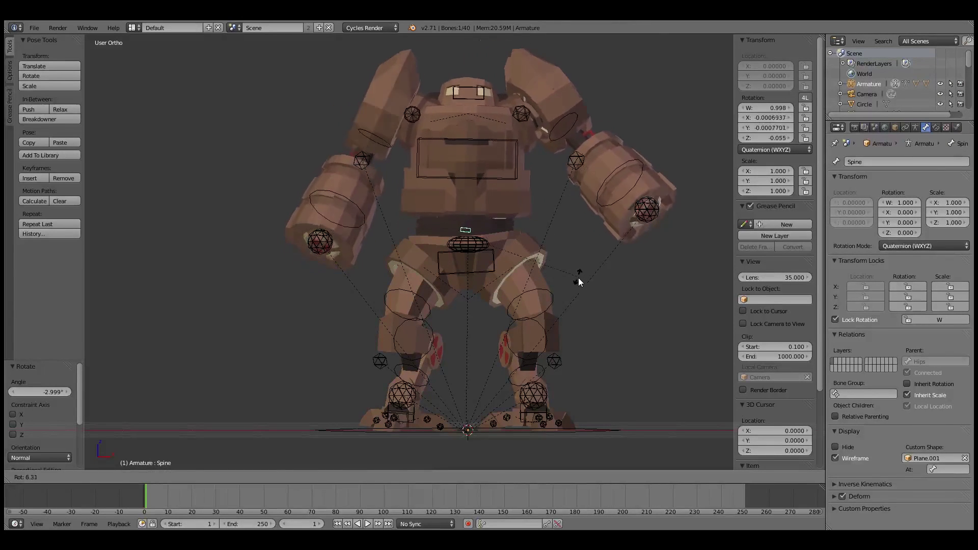
{"action": "left_click", "coordinate": [554, 245]}
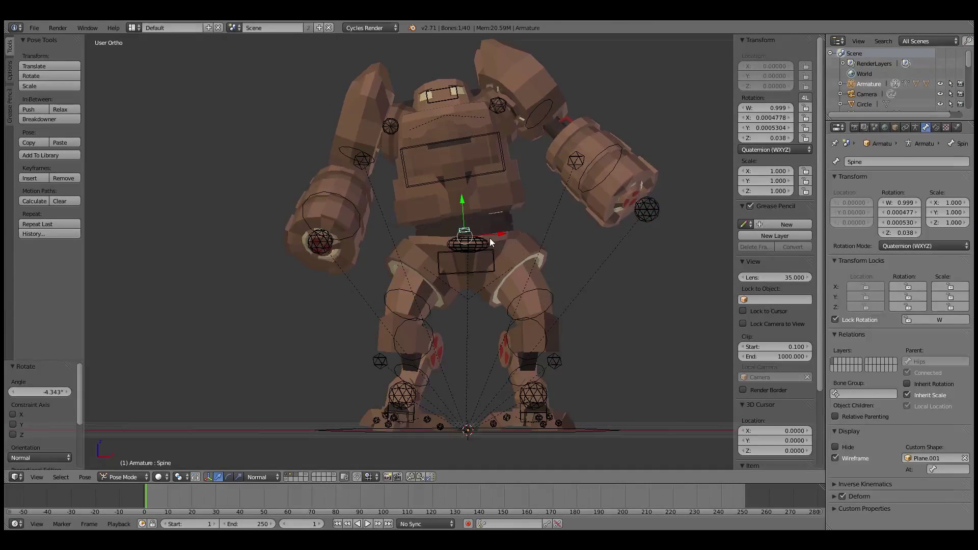
Tilt the Hips_Root bone with two small rotations
{"action": "right_click", "coordinate": [474, 245]}
{"action": "key", "text": "r"}
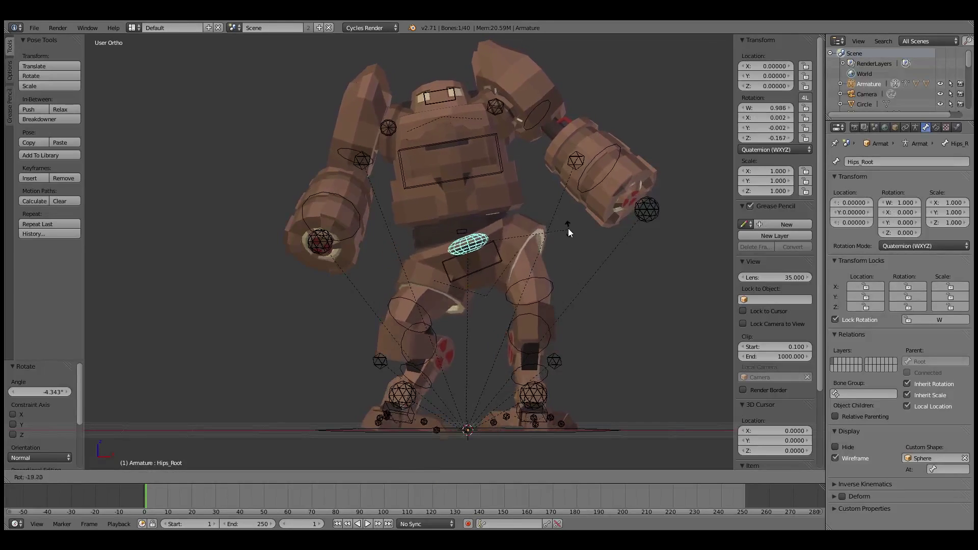
{"action": "left_click", "coordinate": [567, 265]}
{"action": "middle_click_drag", "start_coordinate": [567, 265], "coordinate": [657, 260]}
{"action": "key", "text": "r"}
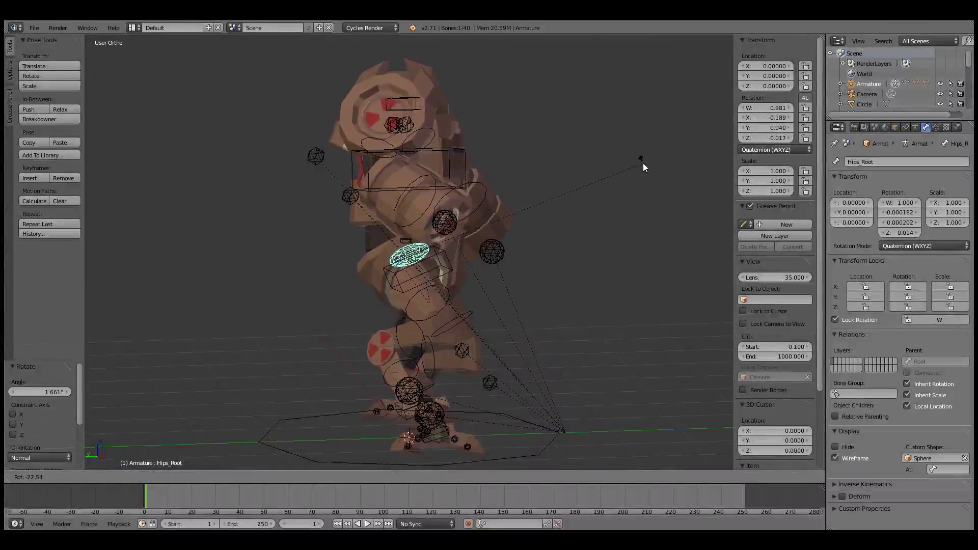
{"action": "left_click", "coordinate": [568, 289]}
Move Hips_Root so the whole body shifts up with the hips
{"action": "mouse_move", "coordinate": [568, 290]}
{"action": "middle_mouse_down"}
{"action": "mouse_move", "coordinate": [502, 291]}
{"action": "mouse_move", "coordinate": [480, 316]}
{"action": "middle_mouse_up"}
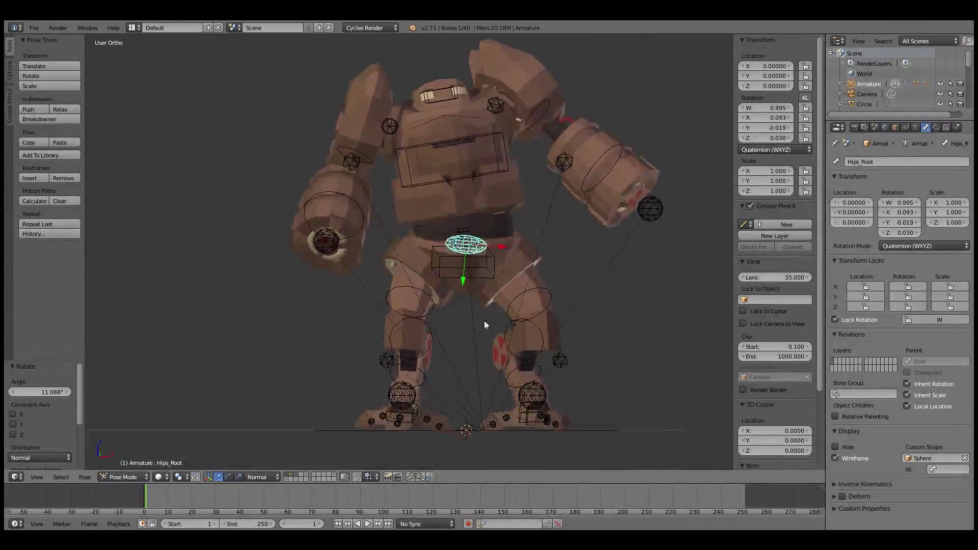
{"action": "key", "text": "g"}
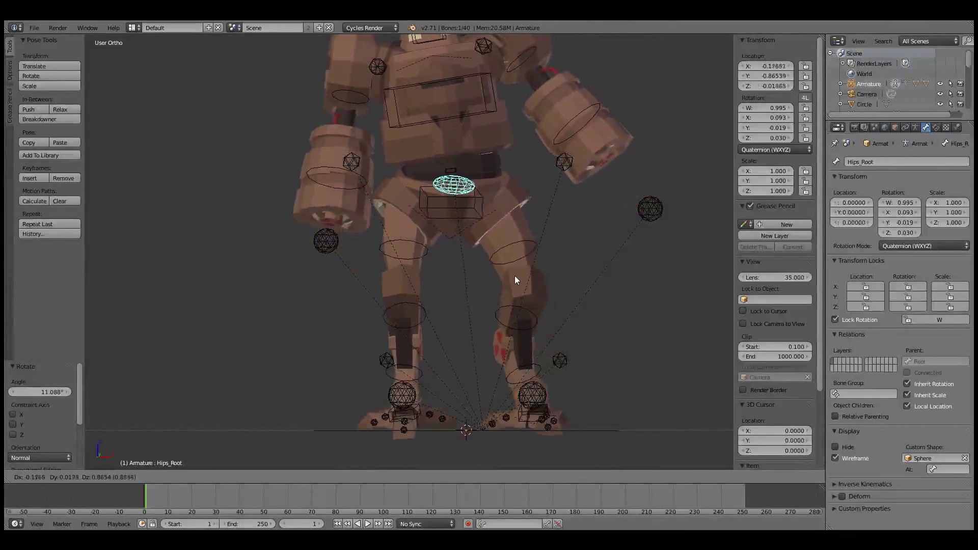
{"action": "left_click", "coordinate": [530, 331]}
Rotate the left upper leg bone Leg_Top.L
{"action": "mouse_move", "coordinate": [536, 331]}
{"action": "middle_mouse_down"}
{"action": "mouse_move", "coordinate": [489, 333]}
{"action": "mouse_move", "coordinate": [507, 303]}
{"action": "mouse_move", "coordinate": [596, 317]}
{"action": "middle_mouse_up"}
{"action": "right_click", "coordinate": [525, 299]}
{"action": "key", "text": "r"}
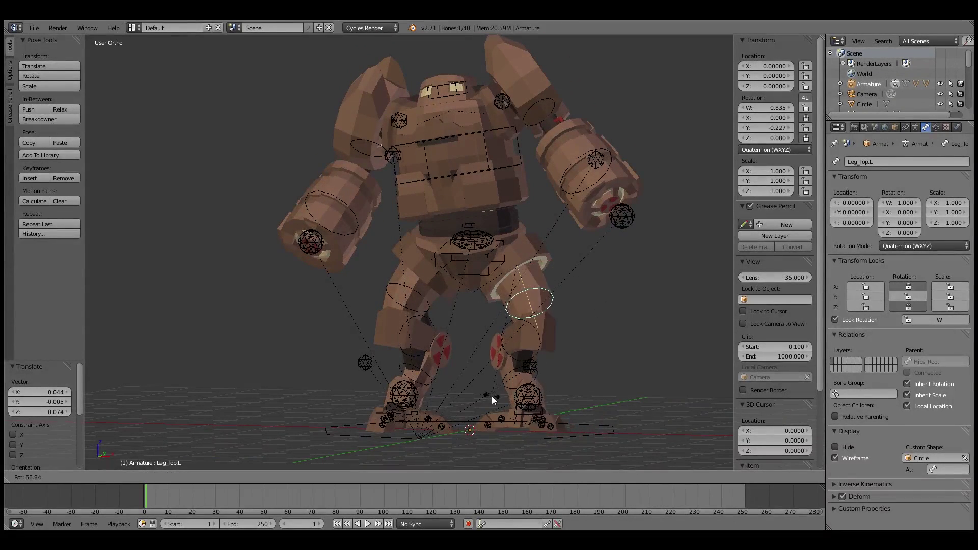
{"action": "left_click", "coordinate": [601, 316]}
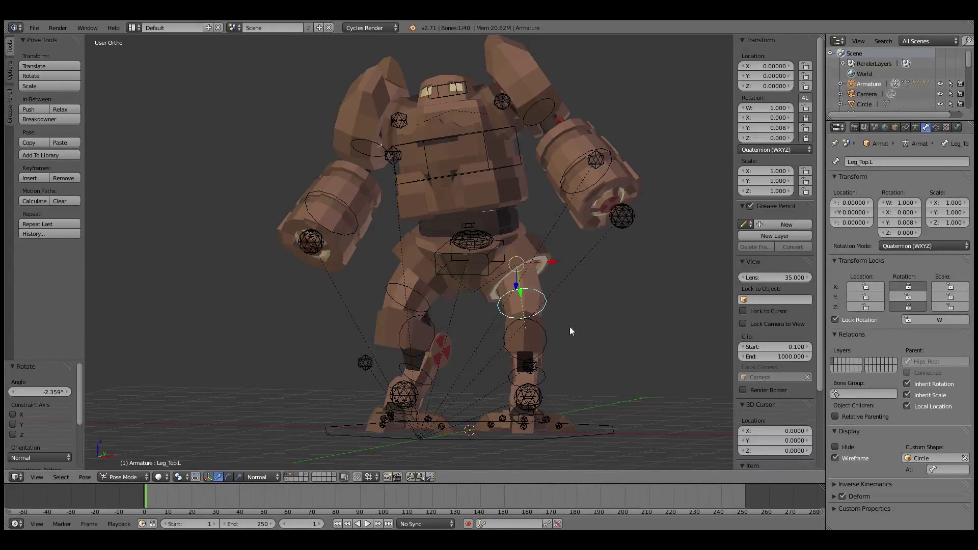
Bend the left knee bone Leg_Middle.L with two rotations
{"action": "right_click", "coordinate": [524, 330]}
{"action": "middle_click_drag", "start_coordinate": [523, 330], "coordinate": [589, 346]}
{"action": "key", "text": "r"}
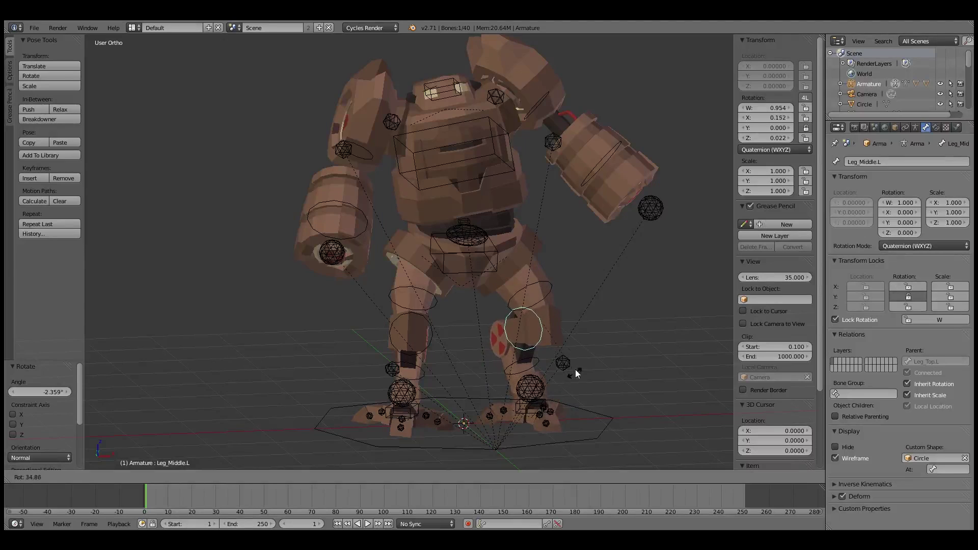
{"action": "left_click", "coordinate": [580, 325]}
{"action": "middle_click_drag", "start_coordinate": [580, 325], "coordinate": [441, 347]}
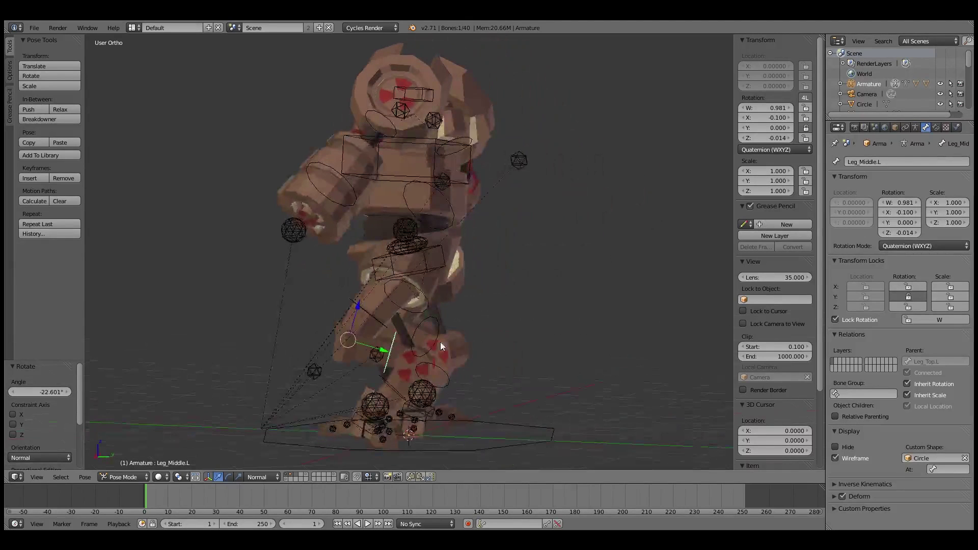
{"action": "key", "text": "r"}
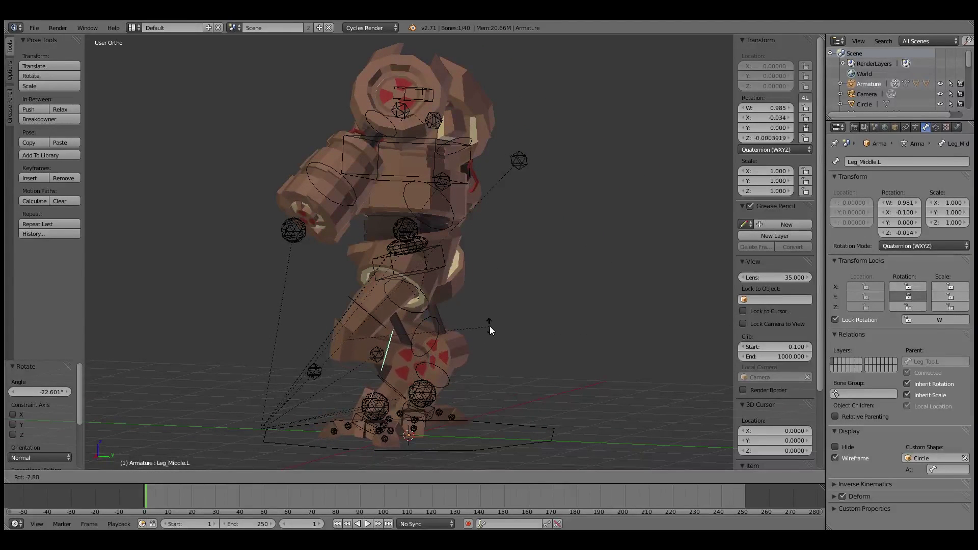
{"action": "left_click", "coordinate": [440, 329]}
Rotate the lower leg Leg_Bottom.L, then begin moving knee pole target Leg_Pole1.L
{"action": "right_click", "coordinate": [401, 389]}
{"action": "key", "text": "r"}
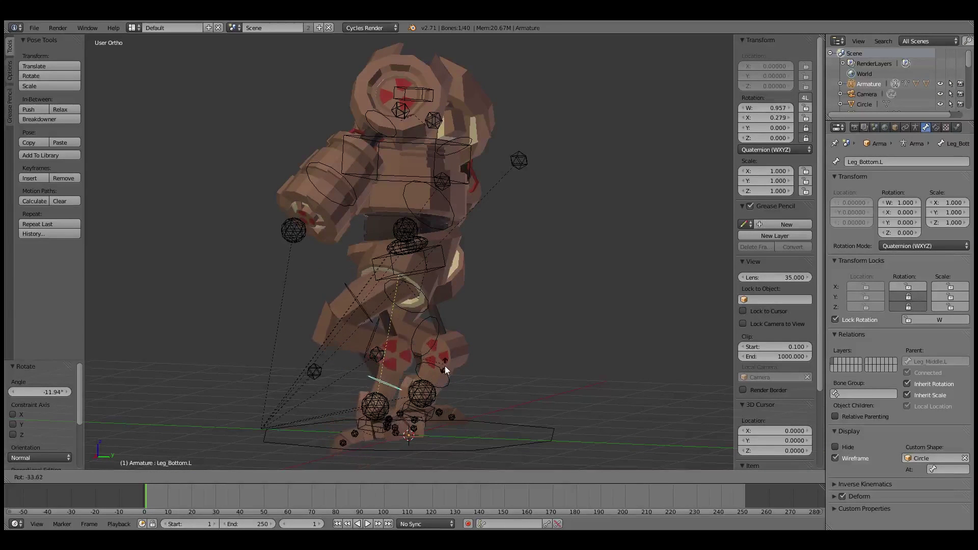
{"action": "left_click", "coordinate": [440, 384]}
{"action": "middle_click_drag", "start_coordinate": [440, 383], "coordinate": [544, 279]}
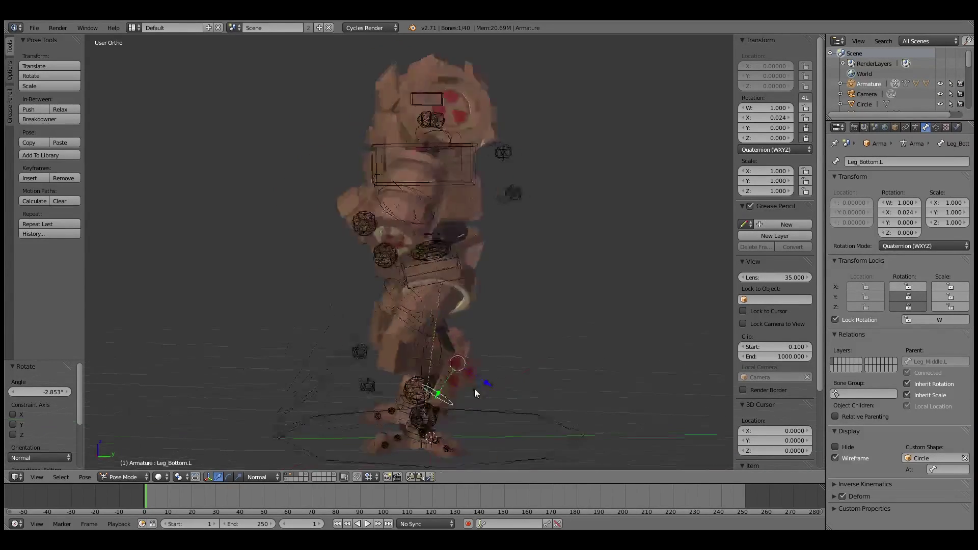
{"action": "right_click", "coordinate": [519, 268]}
{"action": "mouse_move", "coordinate": [520, 277]}
{"action": "middle_mouse_down"}
{"action": "mouse_move", "coordinate": [618, 253]}
{"action": "mouse_move", "coordinate": [549, 268]}
{"action": "mouse_move", "coordinate": [552, 282]}
{"action": "middle_mouse_up"}
{"action": "key", "text": "g"}
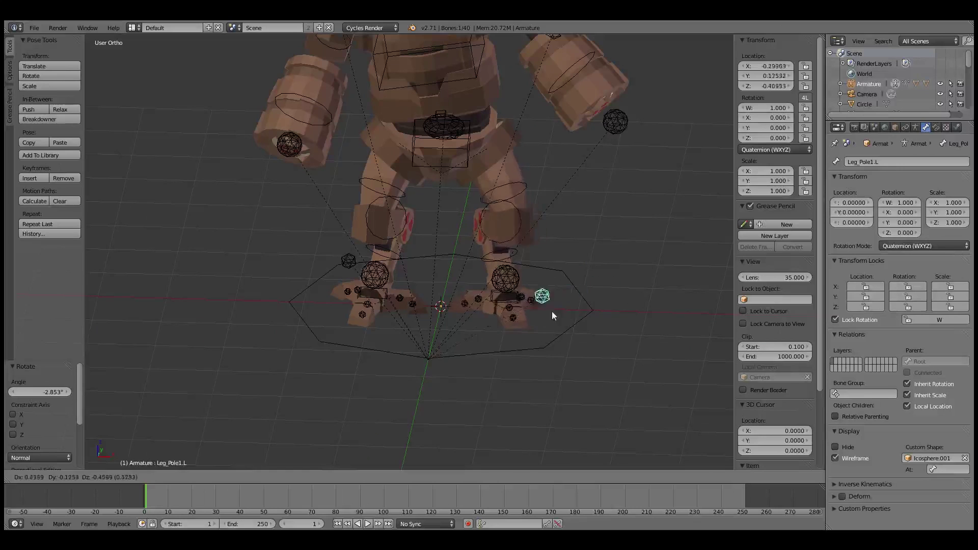
Place the knee pole target Leg_Pole1.L and move the foot IK control Leg_IK.L
{"action": "left_click", "coordinate": [518, 315]}
{"action": "middle_click_drag", "start_coordinate": [519, 315], "coordinate": [506, 283]}
{"action": "right_click", "coordinate": [507, 306]}
{"action": "key", "text": "g"}
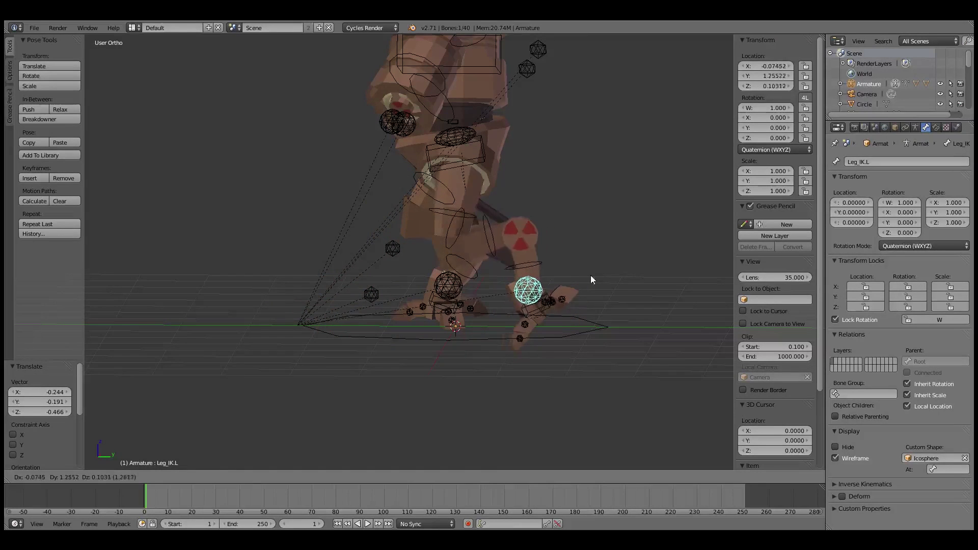
{"action": "left_click", "coordinate": [520, 308]}
Select the left foot bone Foot.L and begin rotating it
{"action": "middle_click_drag", "start_coordinate": [520, 308], "coordinate": [606, 305]}
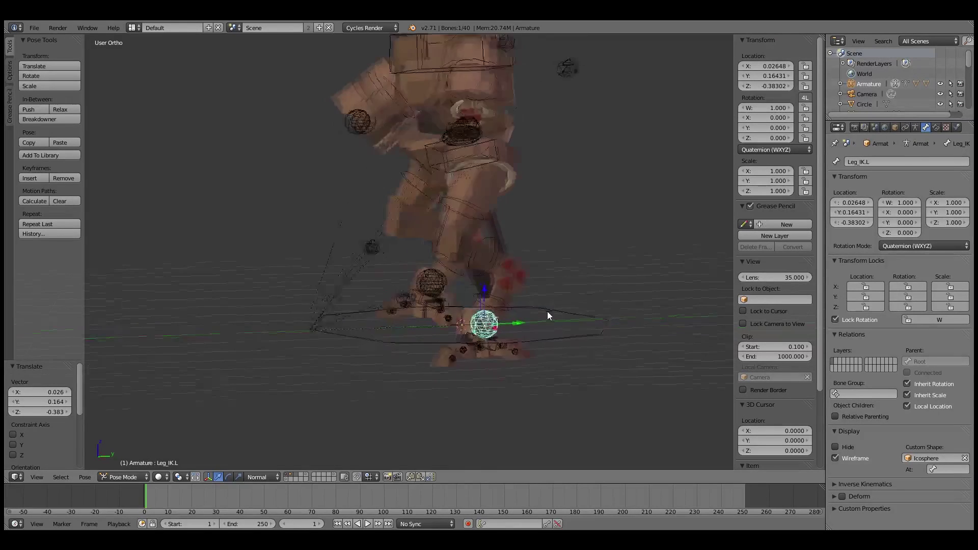
{"action": "right_click", "coordinate": [527, 334]}
{"action": "mouse_move", "coordinate": [532, 339]}
{"action": "middle_mouse_down"}
{"action": "mouse_move", "coordinate": [545, 298]}
{"action": "mouse_move", "coordinate": [565, 306]}
{"action": "middle_mouse_up"}
{"action": "scroll", "coordinate": [545, 298], "scroll_direction": "up", "scroll_amount": 3}
{"action": "scroll", "coordinate": [565, 306], "scroll_direction": "down", "scroll_amount": 2}
{"action": "key", "text": "r"}
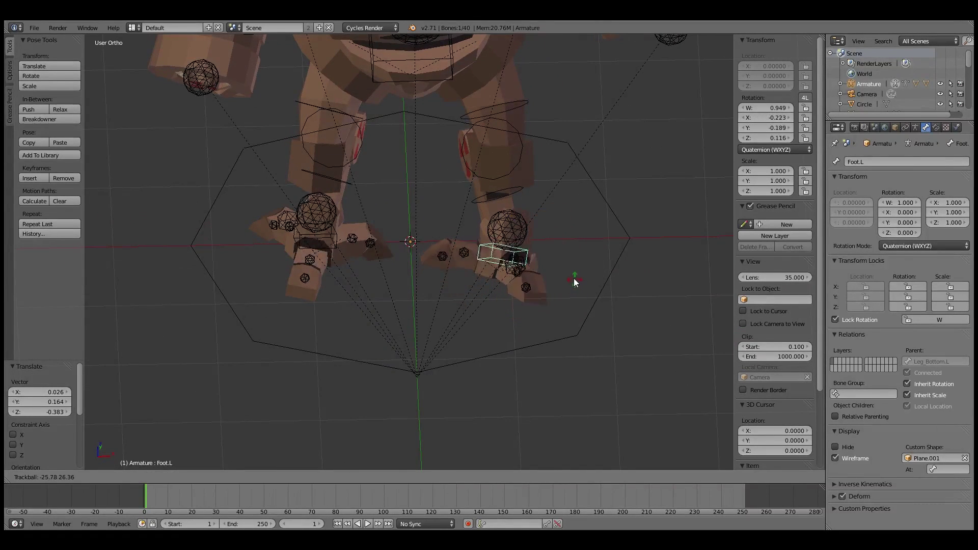
Finish the trackball rotation of Foot.L, then view the feet from a low side angle
{"action": "key", "text": "r"}
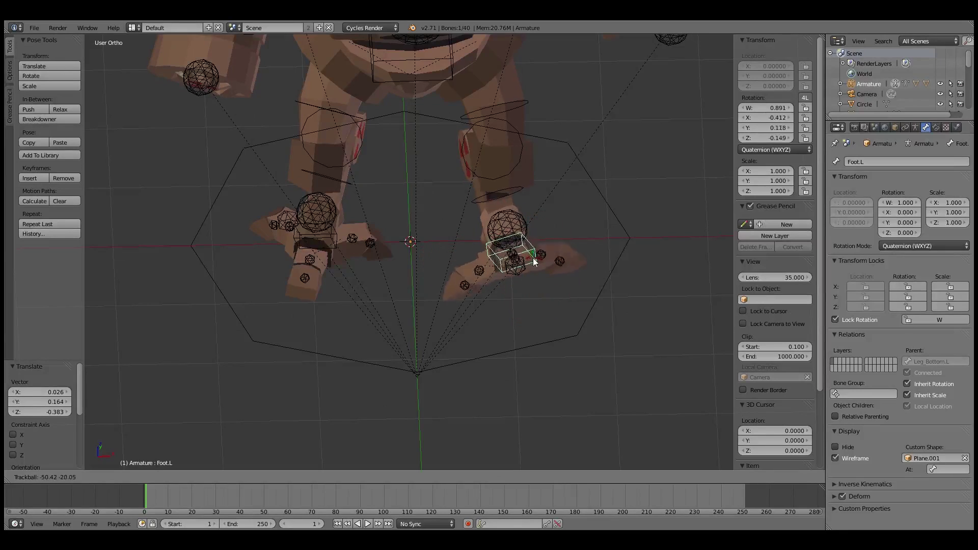
{"action": "left_click", "coordinate": [541, 307]}
{"action": "mouse_move", "coordinate": [540, 302]}
{"action": "middle_mouse_down"}
{"action": "mouse_move", "coordinate": [473, 269]}
{"action": "mouse_move", "coordinate": [513, 212]}
{"action": "mouse_move", "coordinate": [559, 222]}
{"action": "mouse_move", "coordinate": [584, 252]}
{"action": "mouse_move", "coordinate": [459, 330]}
{"action": "middle_mouse_up"}
{"action": "scroll", "coordinate": [513, 212], "scroll_direction": "up", "scroll_amount": 4}
Bend the left toe bone Foot_finger3.L through three successive rotations
{"action": "right_click", "coordinate": [529, 227]}
{"action": "key", "text": "r"}
{"action": "left_click", "coordinate": [570, 249]}
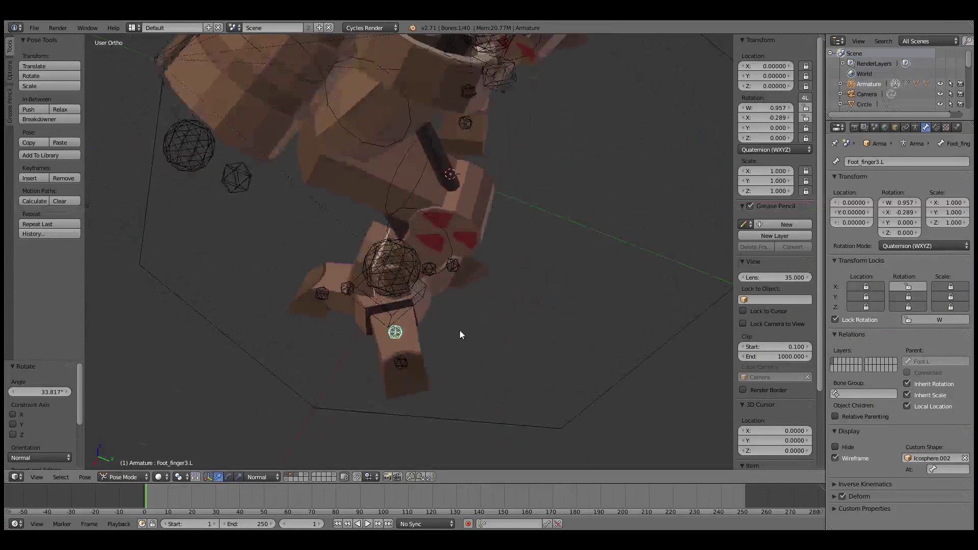
{"action": "key", "text": "r"}
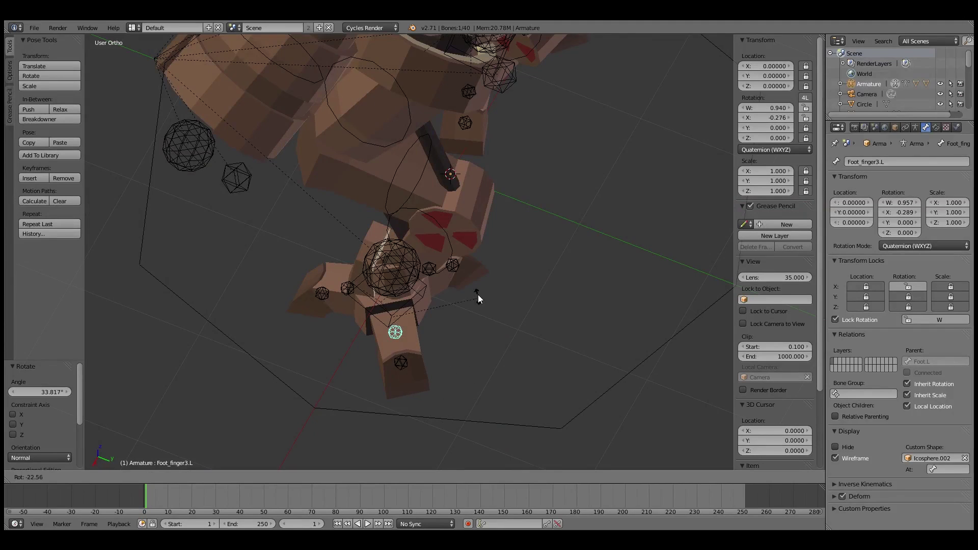
{"action": "left_click", "coordinate": [474, 279]}
{"action": "mouse_move", "coordinate": [474, 279]}
{"action": "middle_mouse_down"}
{"action": "mouse_move", "coordinate": [528, 264]}
{"action": "mouse_move", "coordinate": [569, 275]}
{"action": "middle_mouse_up"}
{"action": "key", "text": "r"}
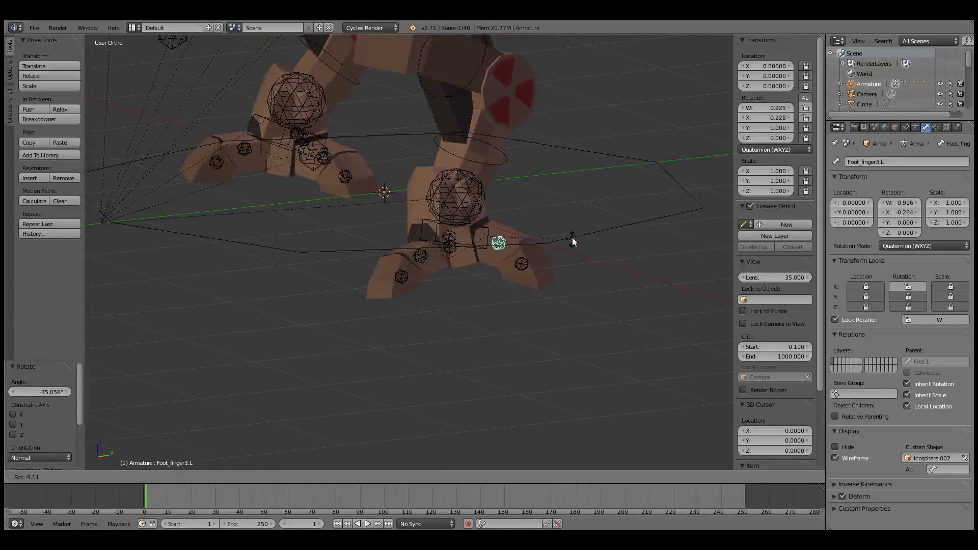
{"action": "left_click", "coordinate": [571, 260]}
Bend the left toe bones Foot_finger4.L and Foot_finger1.L
{"action": "right_click", "coordinate": [513, 276]}
{"action": "key", "text": "r"}
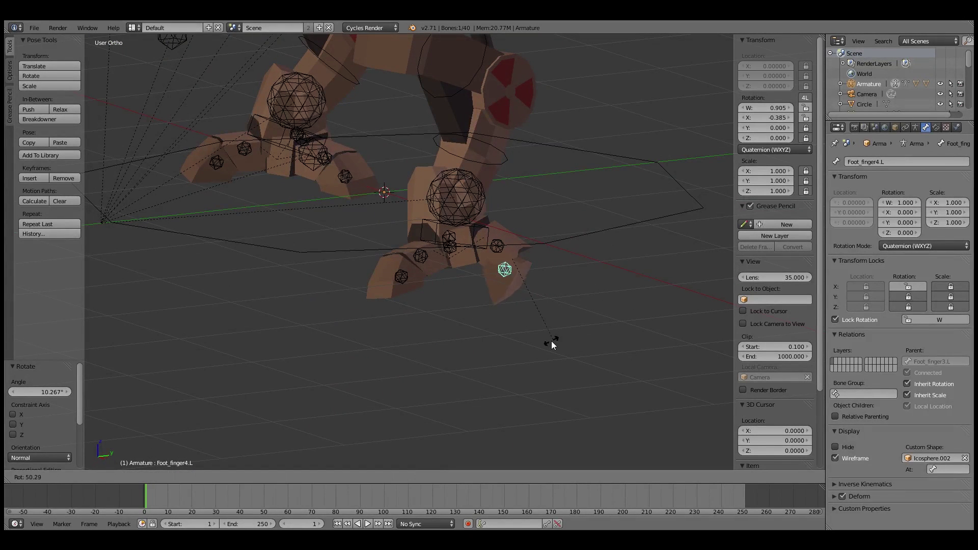
{"action": "left_click", "coordinate": [565, 284]}
{"action": "right_click", "coordinate": [423, 258]}
{"action": "middle_click_drag", "start_coordinate": [477, 272], "coordinate": [447, 306]}
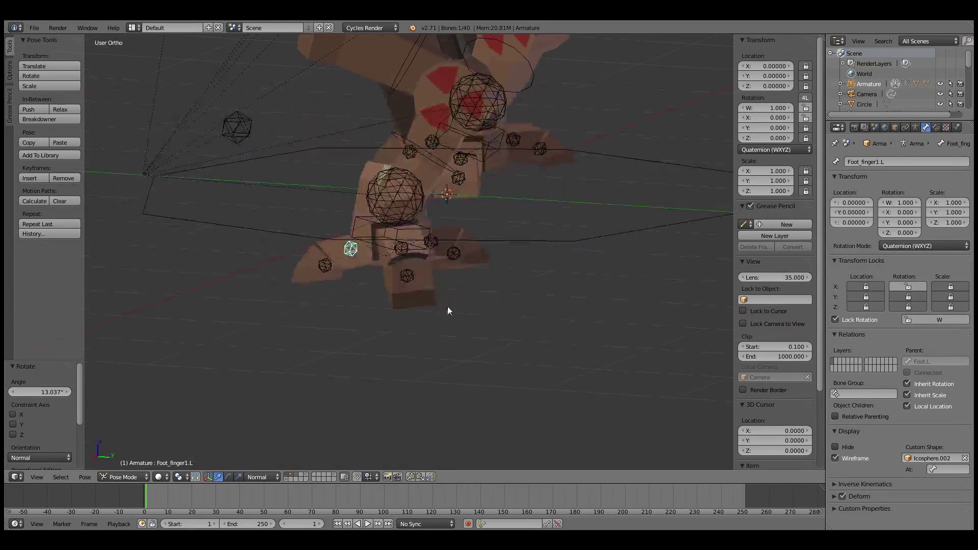
{"action": "key", "text": "r"}
{"action": "left_click", "coordinate": [373, 276]}
Rotate another left toe bone, then test-rotate the Root bone
{"action": "right_click", "coordinate": [360, 289]}
{"action": "key", "text": "r"}
{"action": "left_click", "coordinate": [433, 258]}
{"action": "right_click", "coordinate": [435, 241]}
{"action": "key", "text": "r"}
{"action": "left_click", "coordinate": [445, 326]}
Bend the left toe bone Foot_finger6.L and switch to a level side view
{"action": "right_click", "coordinate": [440, 281]}
{"action": "key", "text": "r"}
{"action": "left_click", "coordinate": [490, 318]}
{"action": "mouse_move", "coordinate": [490, 318]}
{"action": "middle_mouse_down"}
{"action": "mouse_move", "coordinate": [483, 312]}
{"action": "mouse_move", "coordinate": [552, 302]}
{"action": "mouse_move", "coordinate": [467, 262]}
{"action": "mouse_move", "coordinate": [417, 261]}
{"action": "mouse_move", "coordinate": [426, 261]}
{"action": "mouse_move", "coordinate": [373, 221]}
{"action": "middle_mouse_up"}
Bend the right toe bone Foot_finger5.R with two rotations
{"action": "right_click", "coordinate": [307, 202]}
{"action": "key", "text": "r"}
{"action": "left_click", "coordinate": [434, 203]}
{"action": "key", "text": "r"}
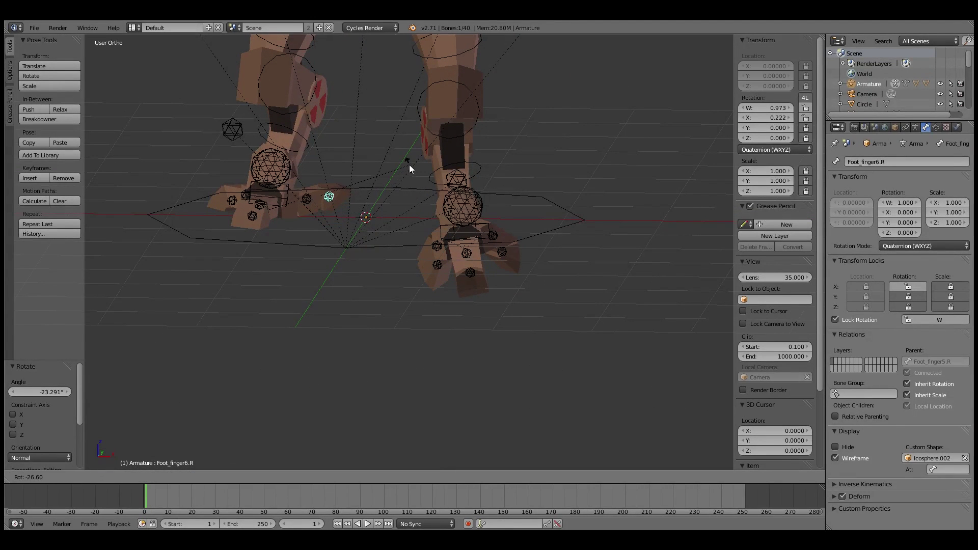
{"action": "left_click", "coordinate": [407, 165]}
Bend the first right toe Foot_finger1.R by 17.72°
{"action": "right_click", "coordinate": [258, 199]}
{"action": "right_click", "coordinate": [270, 212]}
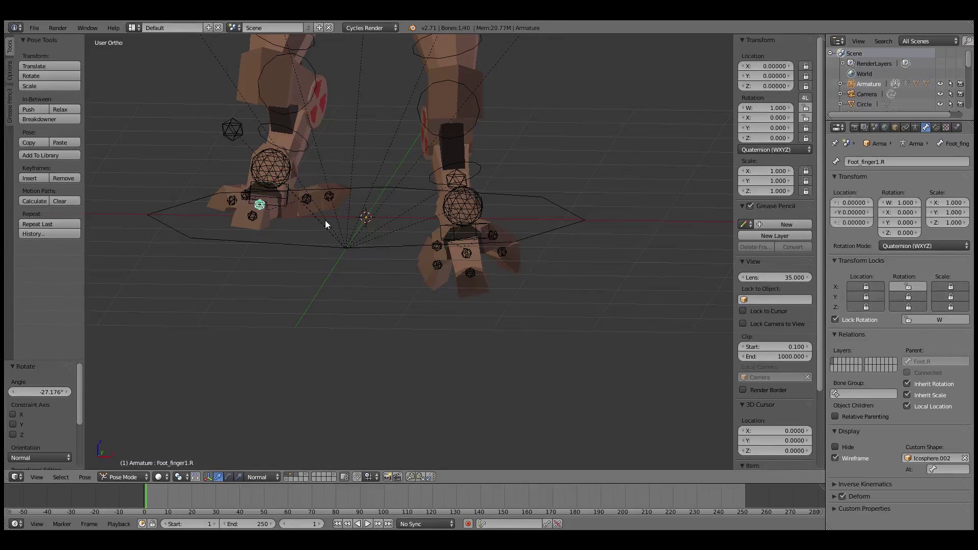
{"action": "middle_click_drag", "start_coordinate": [324, 220], "coordinate": [250, 212]}
{"action": "key", "text": "r"}
{"action": "left_click", "coordinate": [512, 319]}
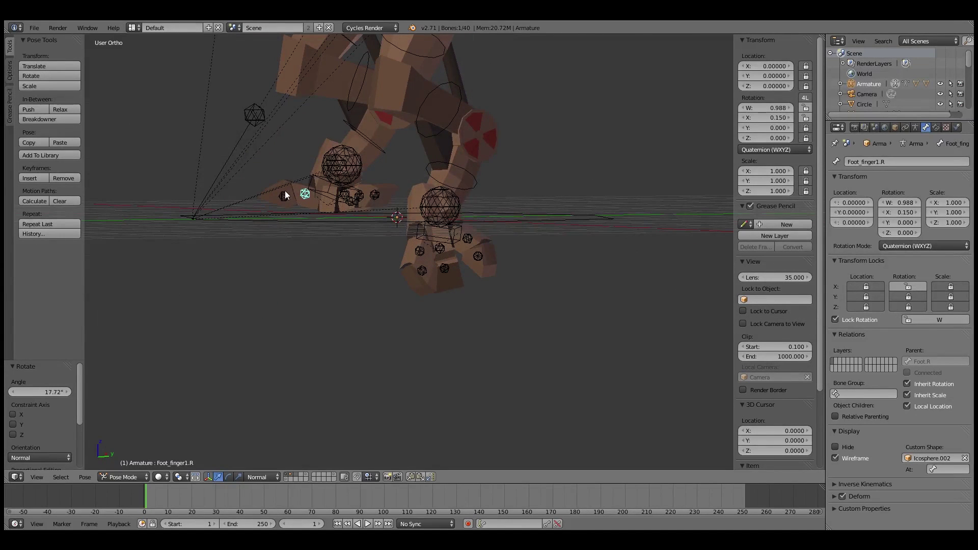
Bend Foot_finger2.R about 30°, then bend Foot_finger3.R
{"action": "right_click", "coordinate": [284, 192]}
{"action": "key", "text": "r"}
{"action": "left_click", "coordinate": [438, 306]}
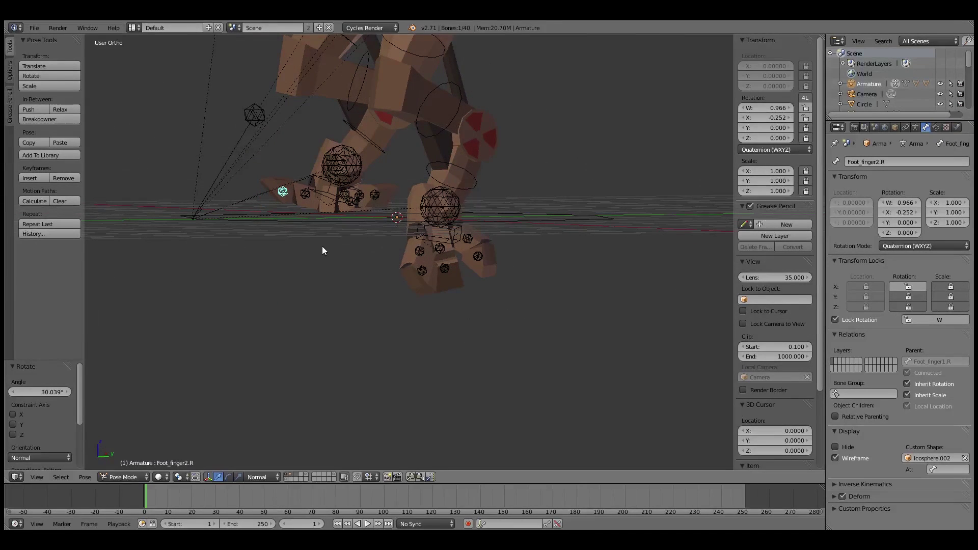
{"action": "middle_click_drag", "start_coordinate": [326, 250], "coordinate": [242, 201]}
{"action": "right_click", "coordinate": [250, 205]}
{"action": "middle_click_drag", "start_coordinate": [314, 214], "coordinate": [426, 240]}
{"action": "key", "text": "r"}
{"action": "left_click", "coordinate": [262, 208]}
Bend the fourth toe Foot_finger4.R, then deselect all and select the Root bone
{"action": "right_click", "coordinate": [340, 205]}
{"action": "right_click", "coordinate": [258, 201]}
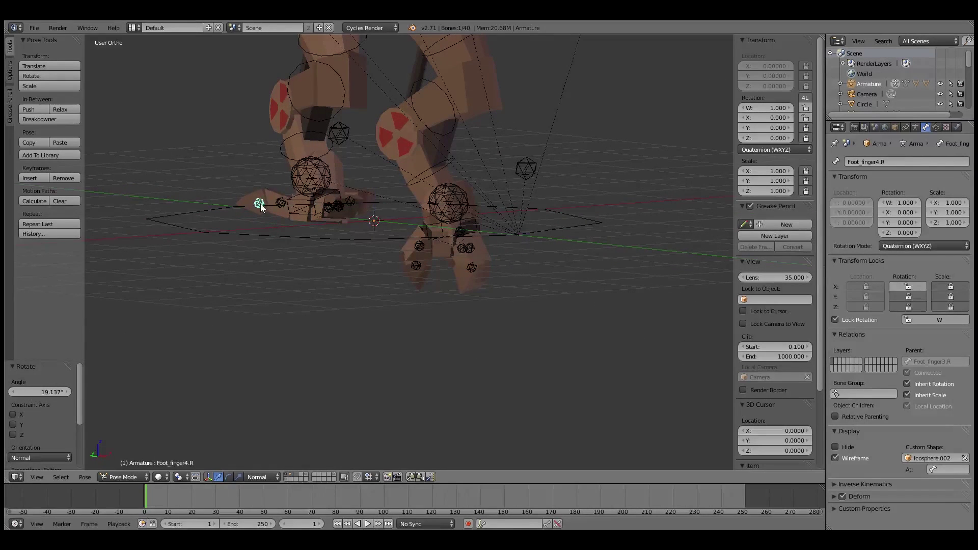
{"action": "key", "text": "r"}
{"action": "left_click", "coordinate": [442, 284]}
{"action": "scroll", "coordinate": [532, 226], "scroll_direction": "down", "scroll_amount": 3}
{"action": "mouse_move", "coordinate": [468, 219]}
{"action": "middle_mouse_down"}
{"action": "mouse_move", "coordinate": [474, 183]}
{"action": "mouse_move", "coordinate": [569, 189]}
{"action": "middle_mouse_up"}
{"action": "key", "text": "a"}
{"action": "right_click", "coordinate": [471, 250]}
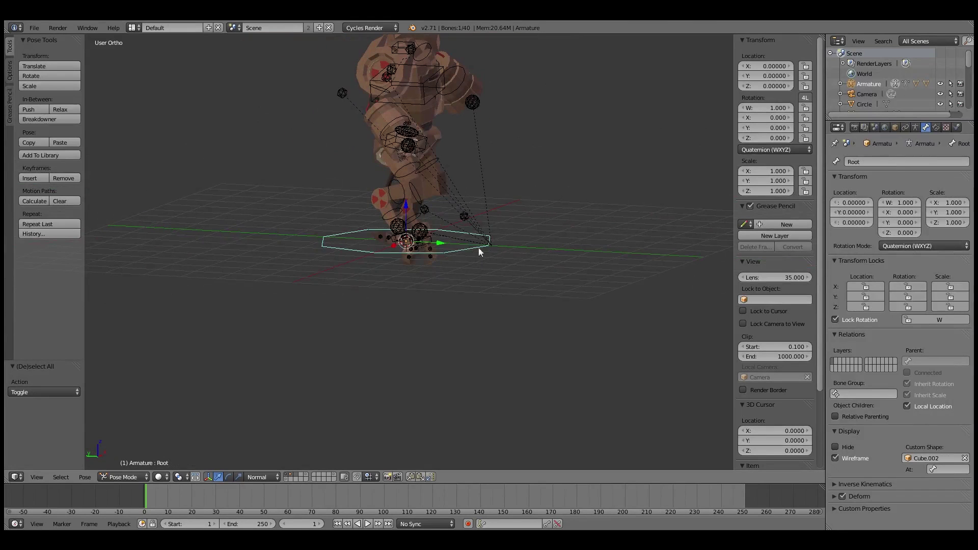
Test-move the whole rig via Root and cancel so it stays at the origin
{"action": "key", "text": "g"}
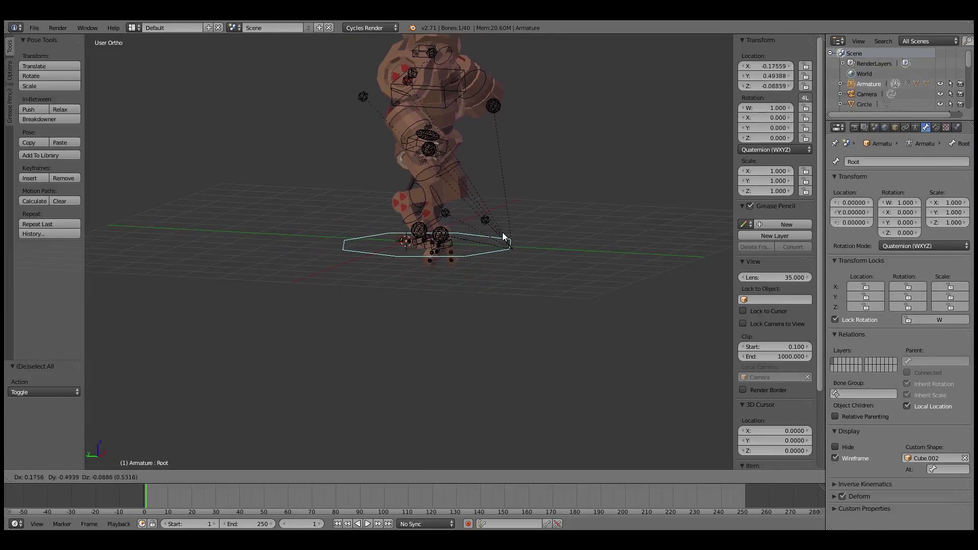
{"action": "right_click", "coordinate": [502, 234]}
{"action": "middle_click_drag", "start_coordinate": [505, 212], "coordinate": [462, 294]}
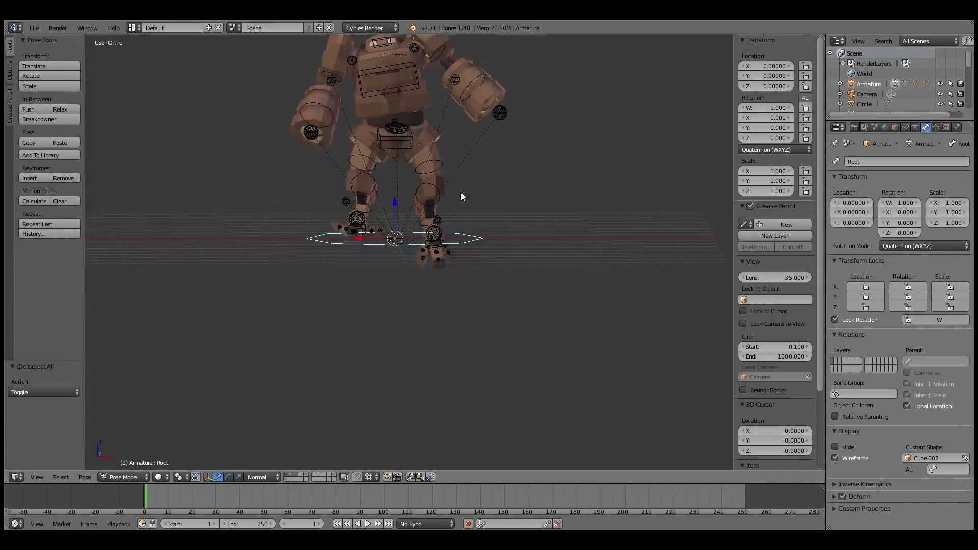
Move both knee pole bones Leg_Pole1.R and Leg_Pole1.L to new positions
{"action": "right_click", "coordinate": [370, 273]}
{"action": "key", "text": "g"}
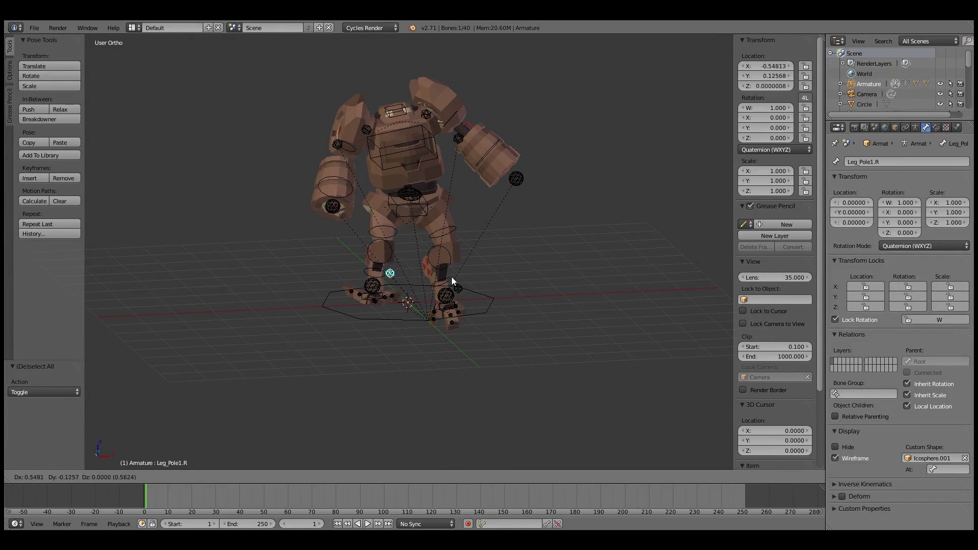
{"action": "left_click", "coordinate": [400, 280]}
{"action": "right_click", "coordinate": [462, 286]}
{"action": "key", "text": "g"}
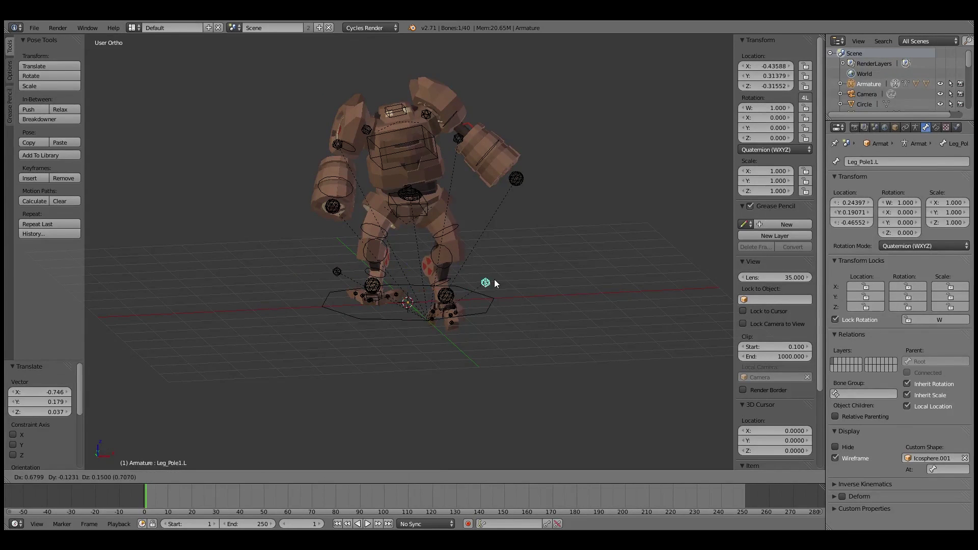
{"action": "left_click", "coordinate": [568, 264]}
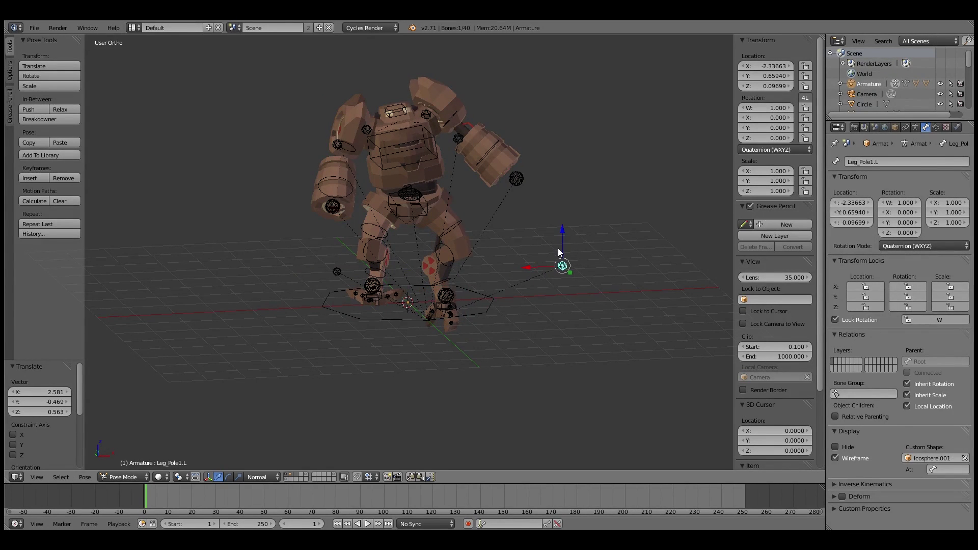
Start moving the left arm IK control Arm_IK.L outward
{"action": "middle_click_drag", "start_coordinate": [563, 254], "coordinate": [518, 214]}
{"action": "right_click", "coordinate": [517, 215]}
{"action": "key", "text": "g"}
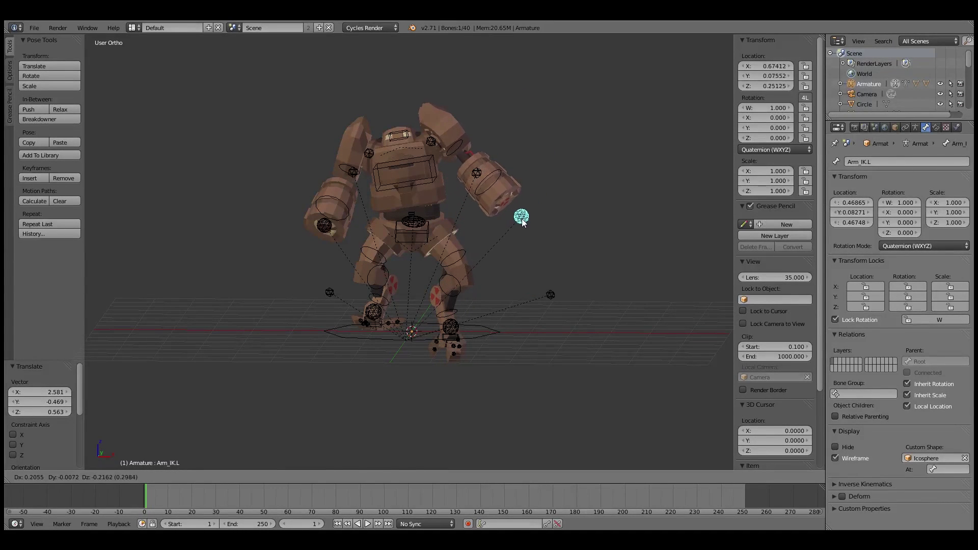
Place Arm_IK.L, then twist the chest bone Spine2 by 14.154°
{"action": "left_click", "coordinate": [522, 218]}
{"action": "middle_click_drag", "start_coordinate": [456, 203], "coordinate": [466, 202]}
{"action": "right_click", "coordinate": [433, 176]}
{"action": "key", "text": "r"}
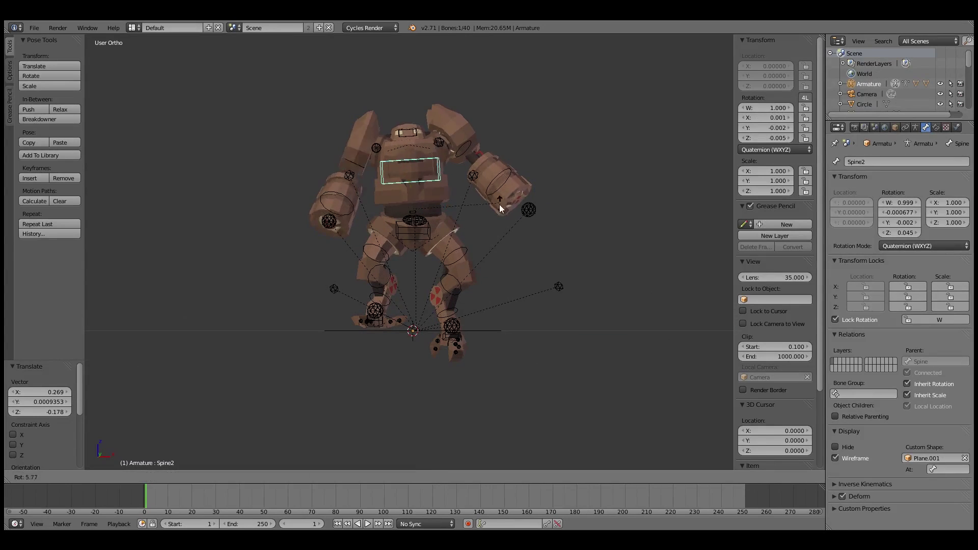
{"action": "left_click", "coordinate": [474, 209]}
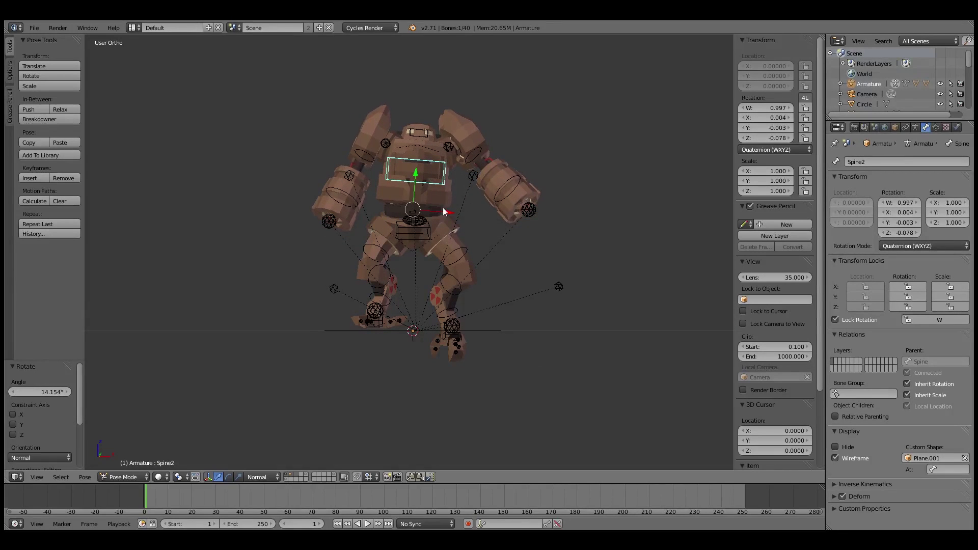
Raise the right arm by moving Arm_IK.R upward, then deselect all bones
{"action": "right_click", "coordinate": [330, 223]}
{"action": "middle_click_drag", "start_coordinate": [333, 225], "coordinate": [509, 261]}
{"action": "key", "text": "g"}
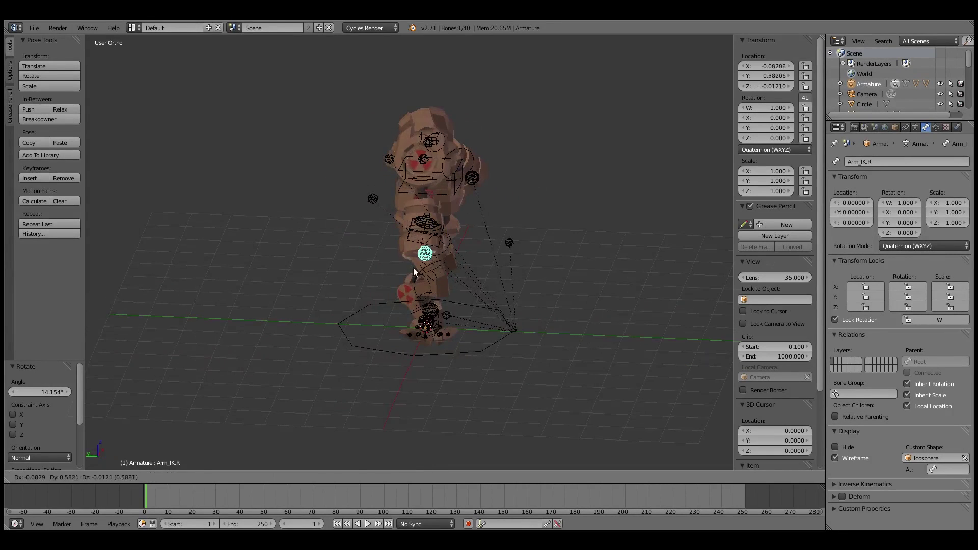
{"action": "left_click", "coordinate": [346, 231]}
{"action": "mouse_move", "coordinate": [433, 238]}
{"action": "middle_mouse_down"}
{"action": "mouse_move", "coordinate": [168, 218]}
{"action": "mouse_move", "coordinate": [355, 224]}
{"action": "middle_mouse_up"}
{"action": "mouse_move", "coordinate": [501, 190]}
{"action": "middle_mouse_down"}
{"action": "mouse_move", "coordinate": [627, 180]}
{"action": "mouse_move", "coordinate": [613, 197]}
{"action": "middle_mouse_up"}
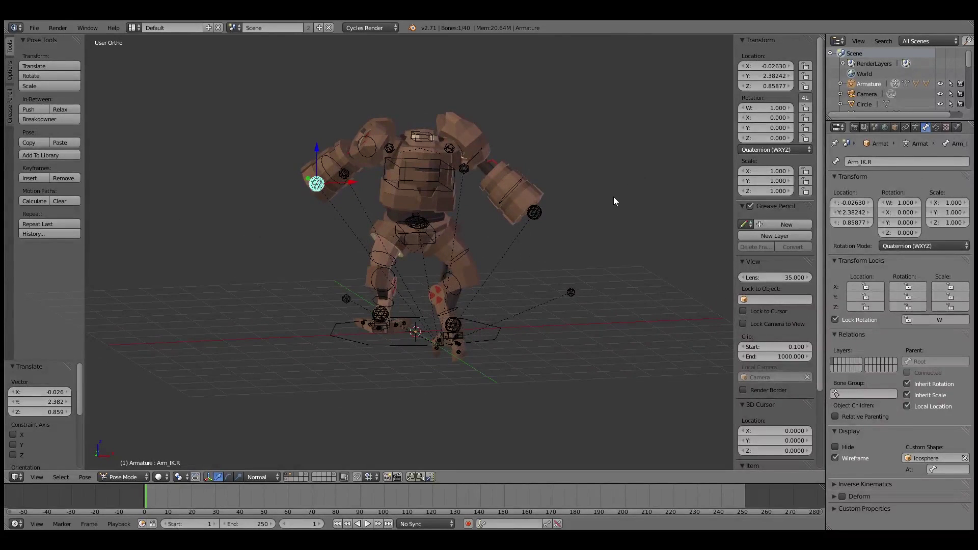
{"action": "key", "text": "a"}
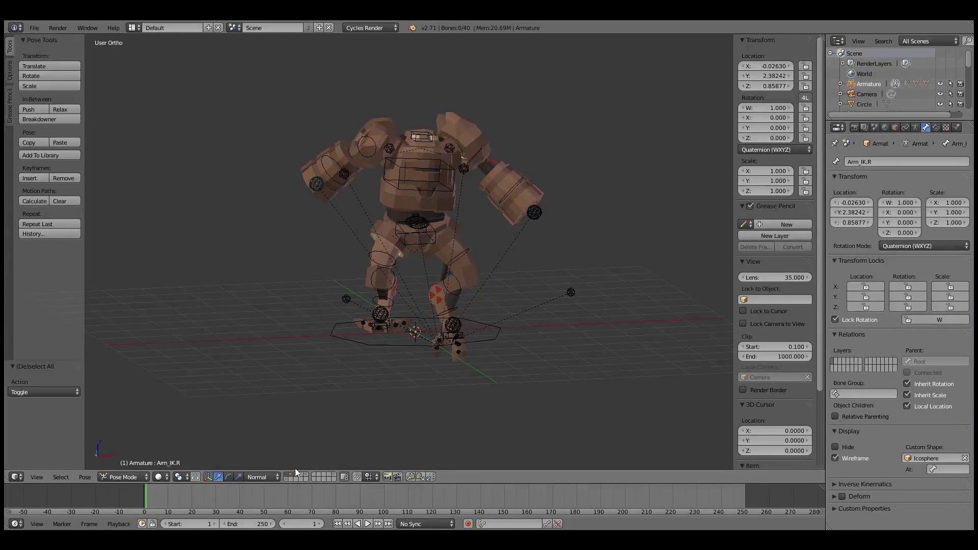
Hide the mech mesh, select Foot.R, and toggle into Edit Mode and back to Pose Mode
{"action": "left_click", "coordinate": [290, 476]}
{"action": "mouse_move", "coordinate": [311, 371]}
{"action": "middle_mouse_down"}
{"action": "mouse_move", "coordinate": [410, 383]}
{"action": "mouse_move", "coordinate": [320, 385]}
{"action": "middle_mouse_up"}
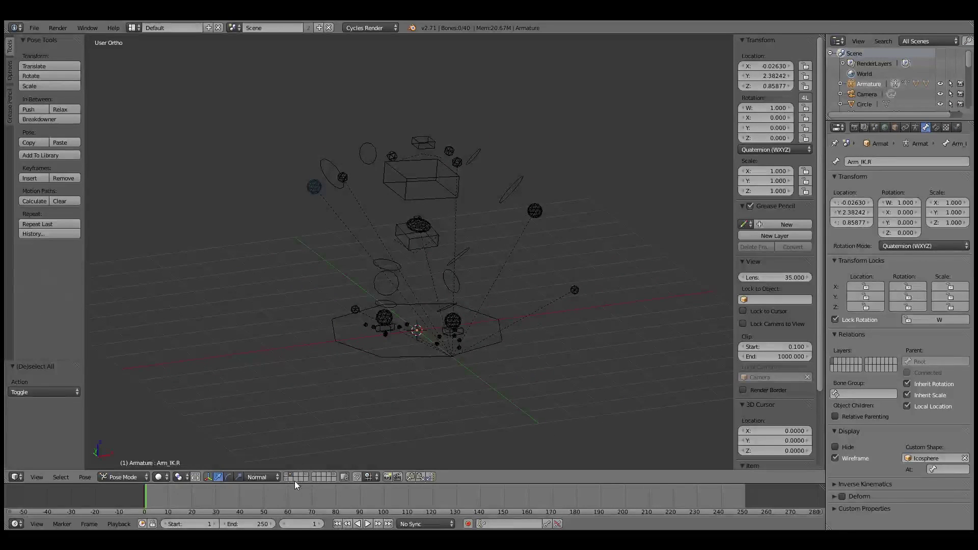
{"action": "right_click", "coordinate": [383, 336]}
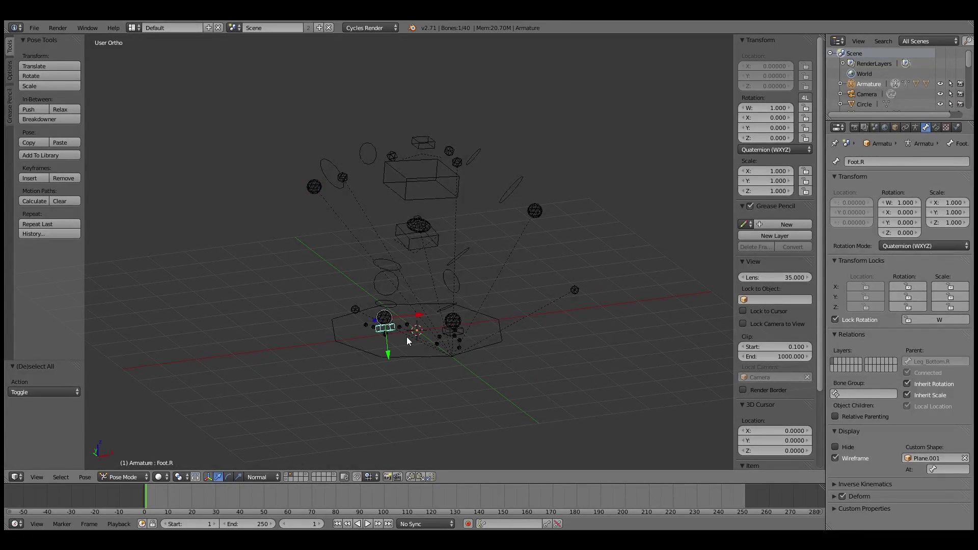
{"action": "key", "text": "Tab"}
{"action": "key", "text": "a"}
{"action": "mouse_move", "coordinate": [489, 364]}
{"action": "middle_mouse_down"}
{"action": "mouse_move", "coordinate": [368, 352]}
{"action": "mouse_move", "coordinate": [461, 356]}
{"action": "middle_mouse_up"}
{"action": "key", "text": "ctrl+Tab"}
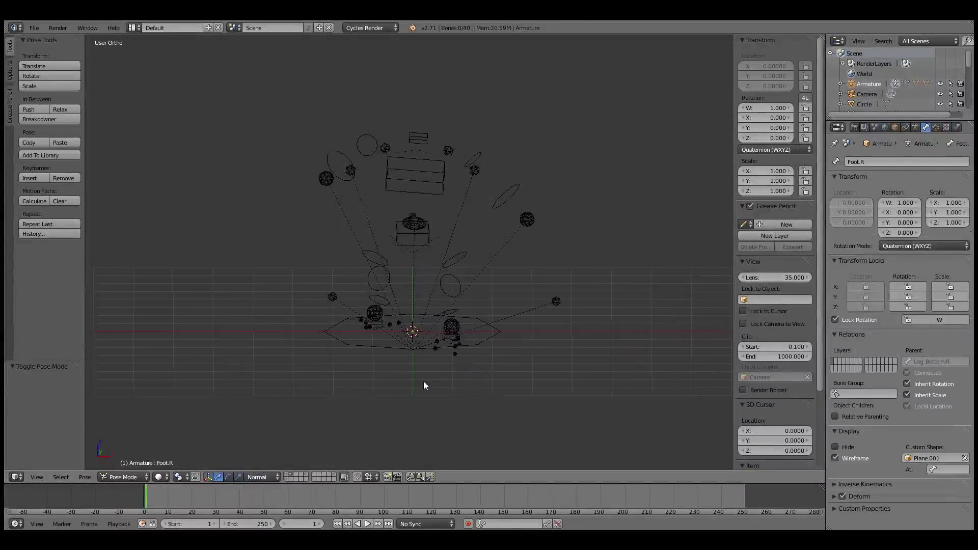
Show the mech mesh again and hide the armature bone layer
{"action": "left_click", "coordinate": [288, 474], "text": "shift"}
{"action": "mouse_move", "coordinate": [303, 423]}
{"action": "middle_mouse_down"}
{"action": "mouse_move", "coordinate": [341, 407]}
{"action": "mouse_move", "coordinate": [338, 438]}
{"action": "mouse_move", "coordinate": [294, 465]}
{"action": "middle_mouse_up"}
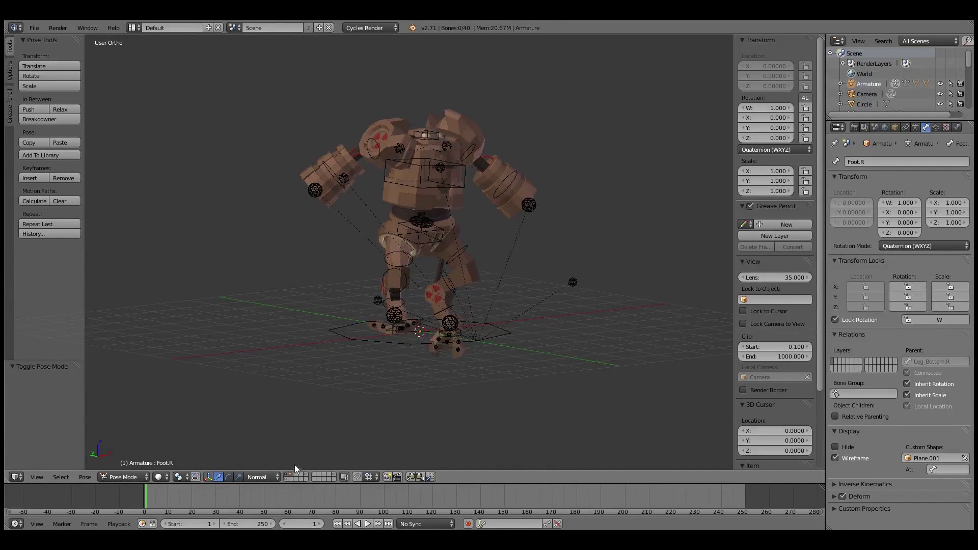
{"action": "left_click", "coordinate": [293, 475]}
{"action": "mouse_move", "coordinate": [373, 408]}
{"action": "middle_mouse_down"}
{"action": "mouse_move", "coordinate": [517, 360]}
{"action": "mouse_move", "coordinate": [183, 371]}
{"action": "mouse_move", "coordinate": [30, 357]}
{"action": "middle_mouse_up"}
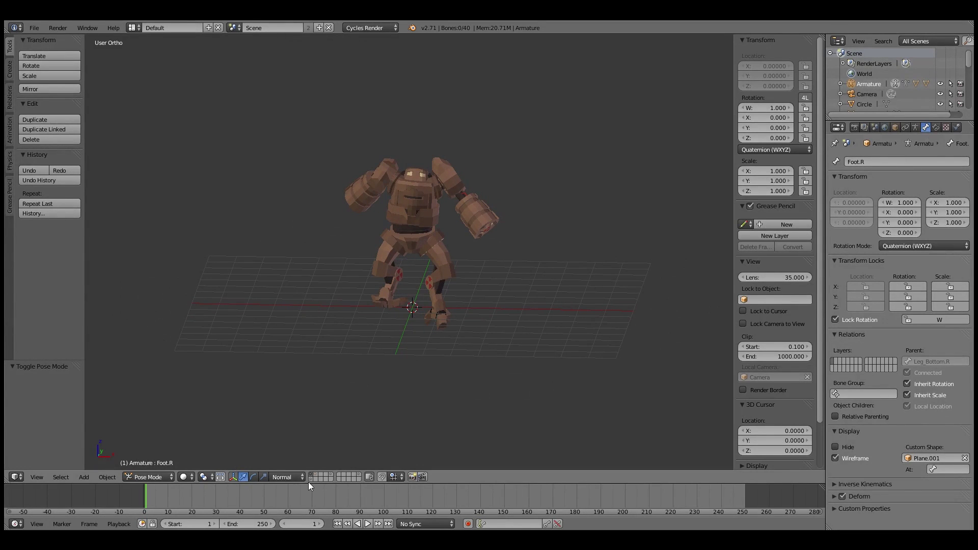